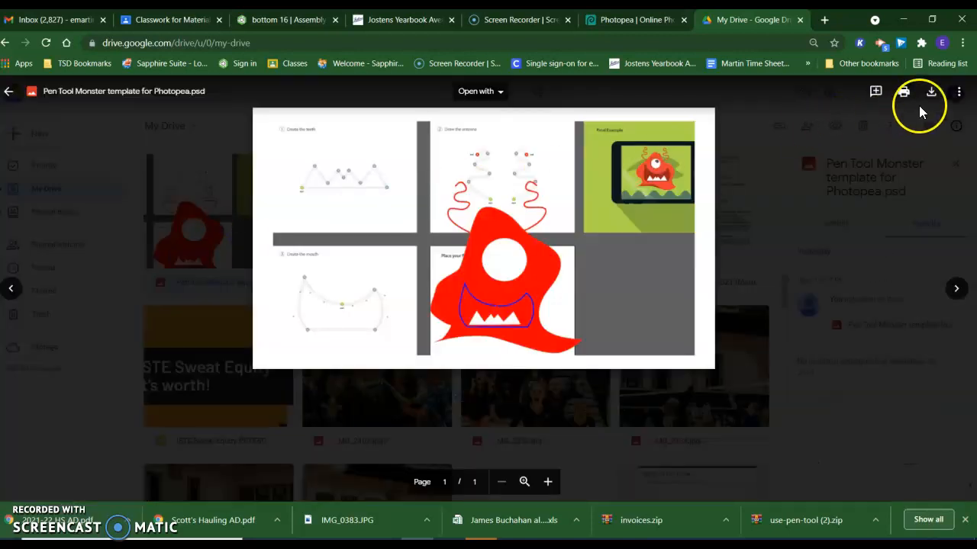
- Download the Pen Tool Monster template PSD from Drive, then switch to Photopea and open the downloaded file
left_click(932, 93)
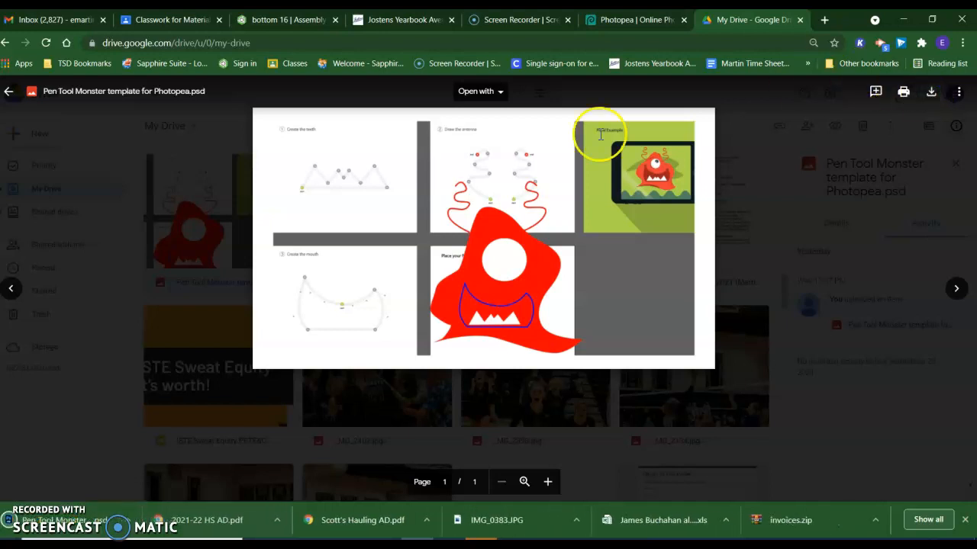
left_click(632, 23)
left_click(366, 305)
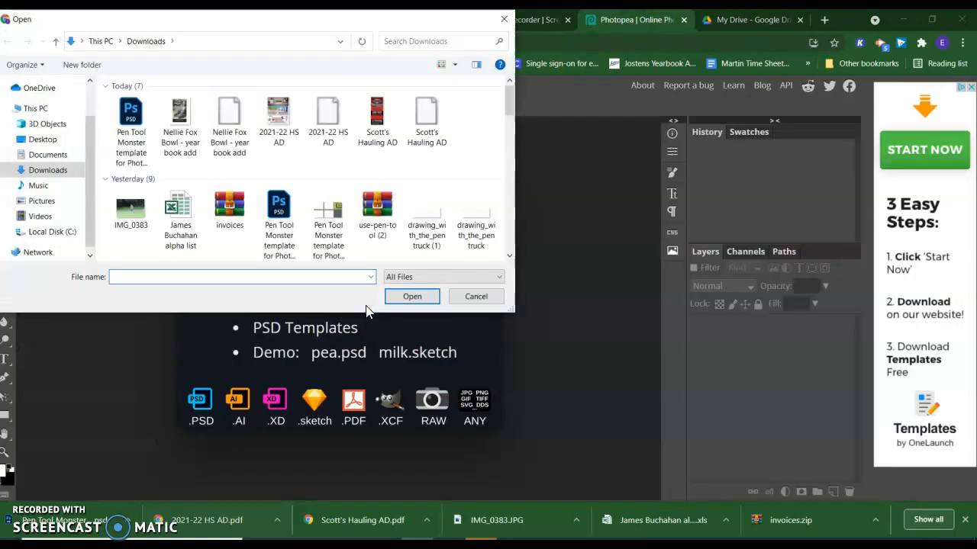
left_click(131, 128)
left_click(409, 297)
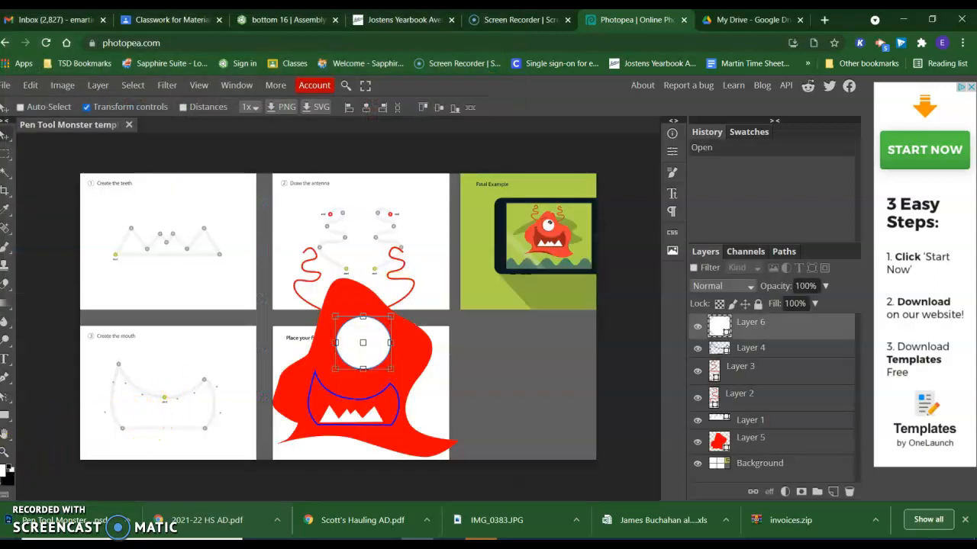
- Draw a black-filled circular pupil with the Ellipse tool on a new layer, inside the monster's white eye
left_click(4, 452)
left_click(389, 351)
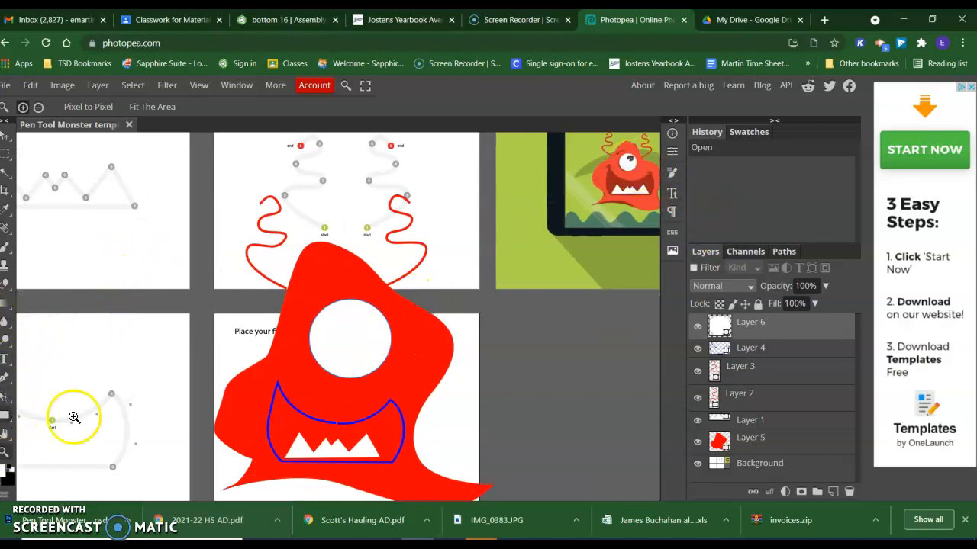
left_click(833, 492)
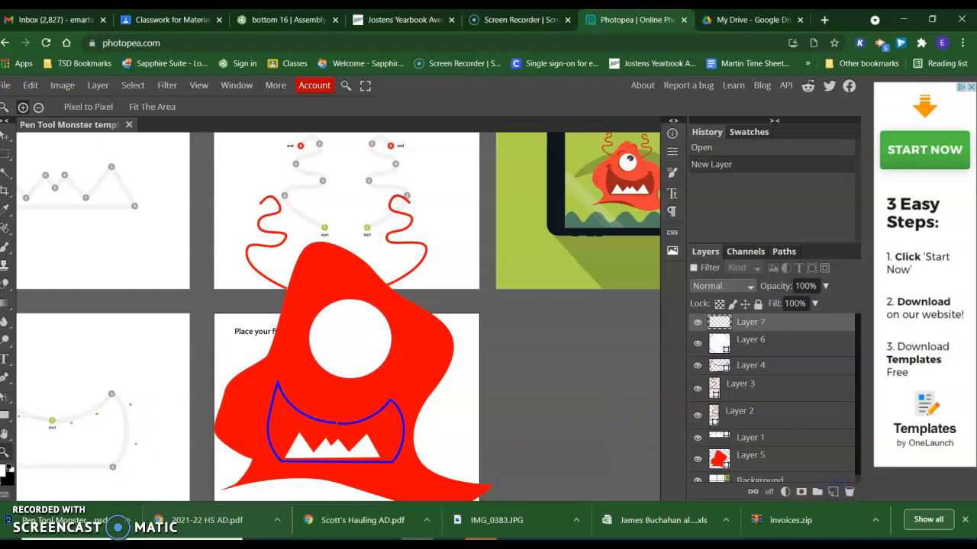
right_click(9, 422)
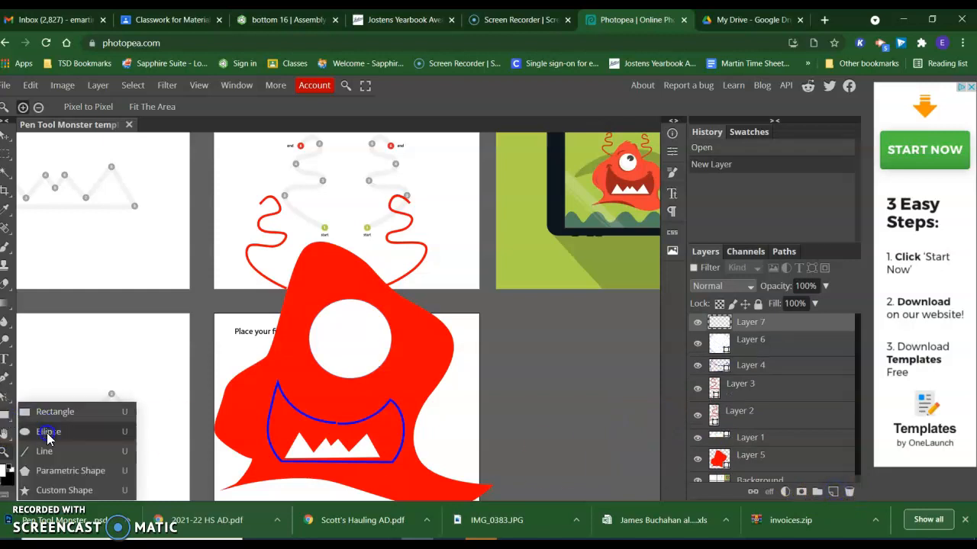
left_click(48, 431)
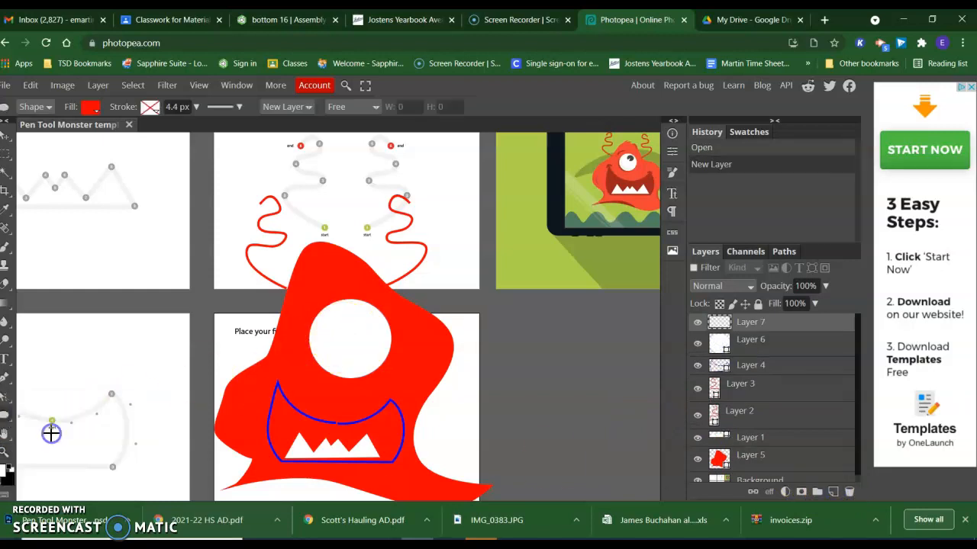
left_click(93, 109)
left_click(176, 179)
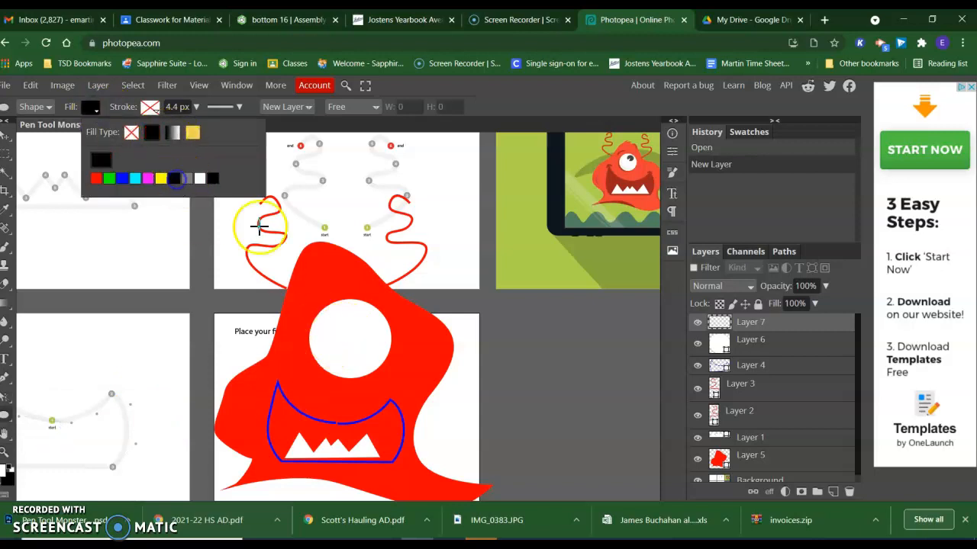
left_click_drag(345, 321, 377, 360)
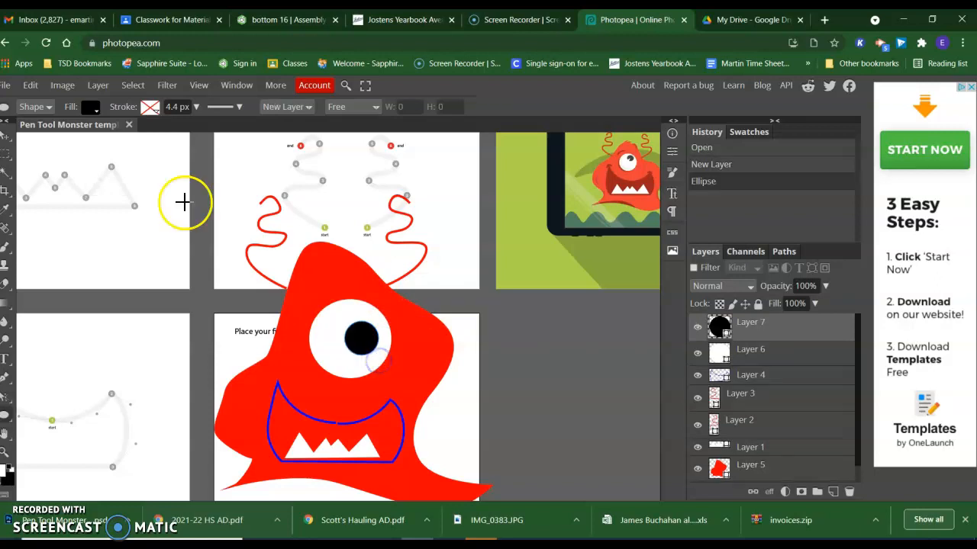
- Move the black pupil slightly up within the white of the eye
left_click(6, 137)
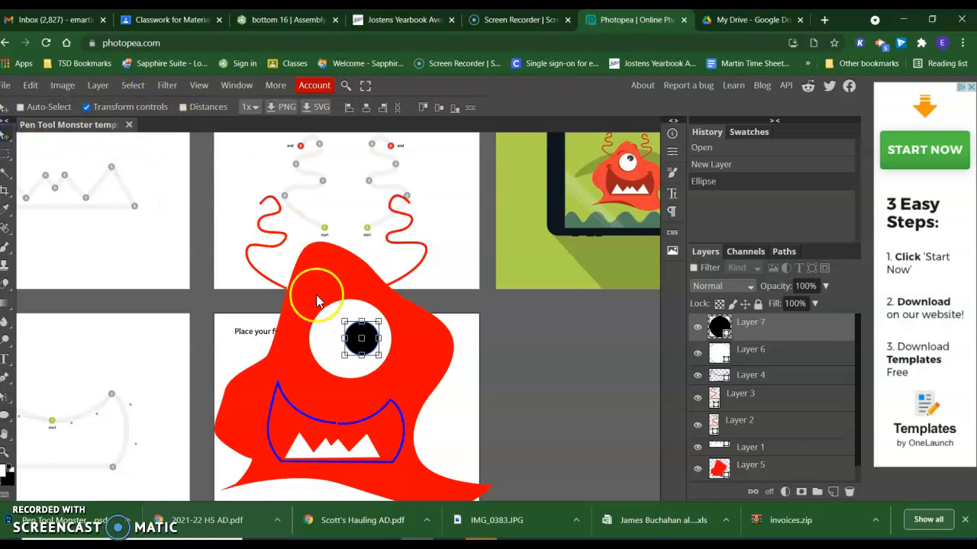
left_click_drag(374, 344, 369, 331)
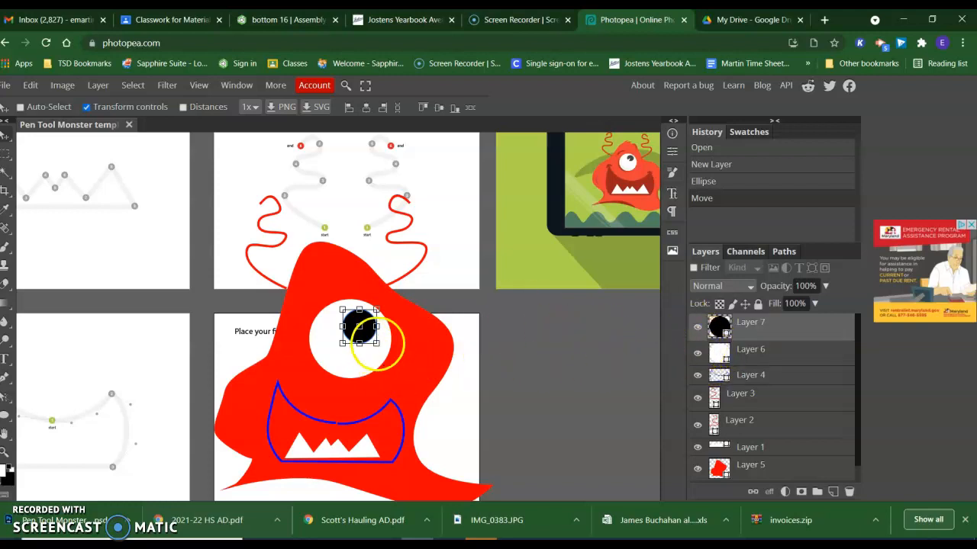
left_click_drag(347, 330, 356, 328)
left_click(427, 348)
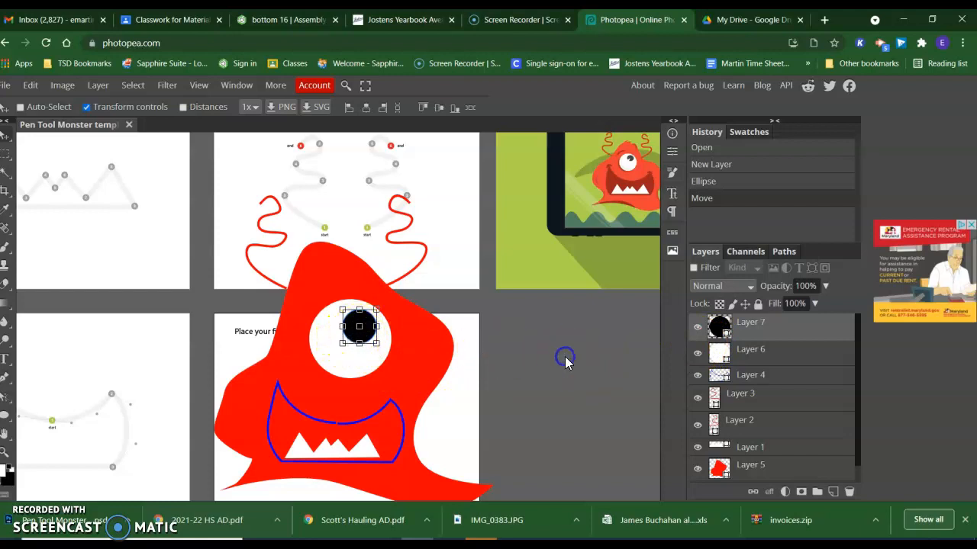
- On a new layer, outline a narrow wedge across the pupil's lower-left edge with the Polygonal Lasso
left_click(831, 493)
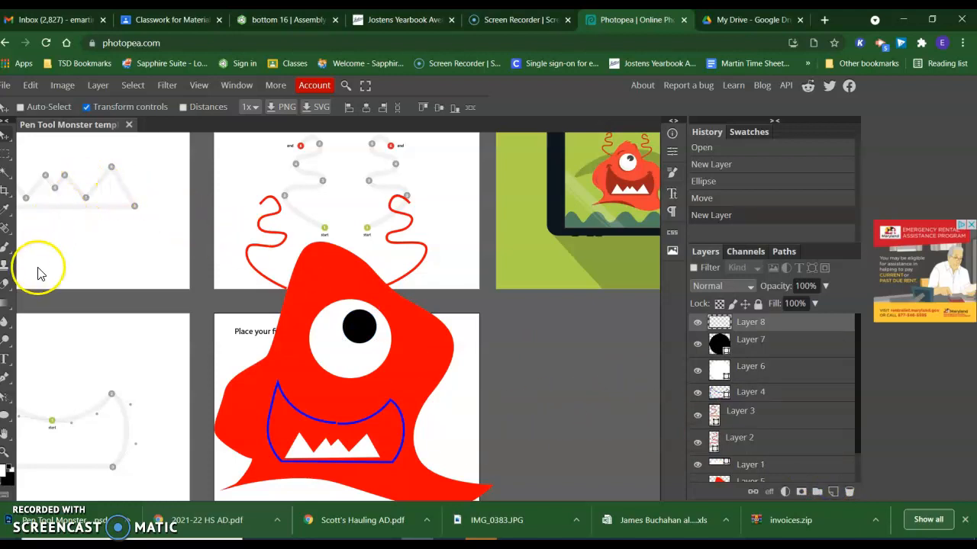
left_click(9, 158)
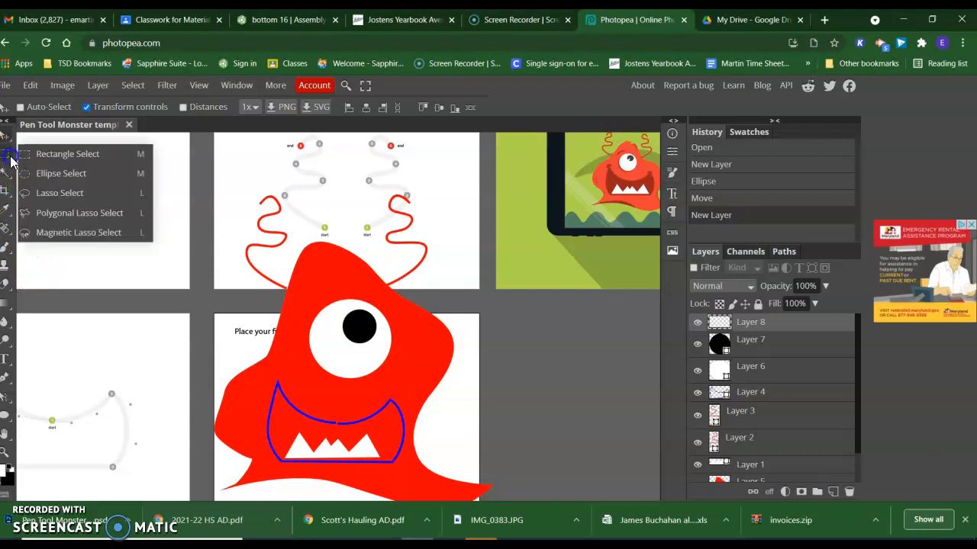
left_click(49, 216)
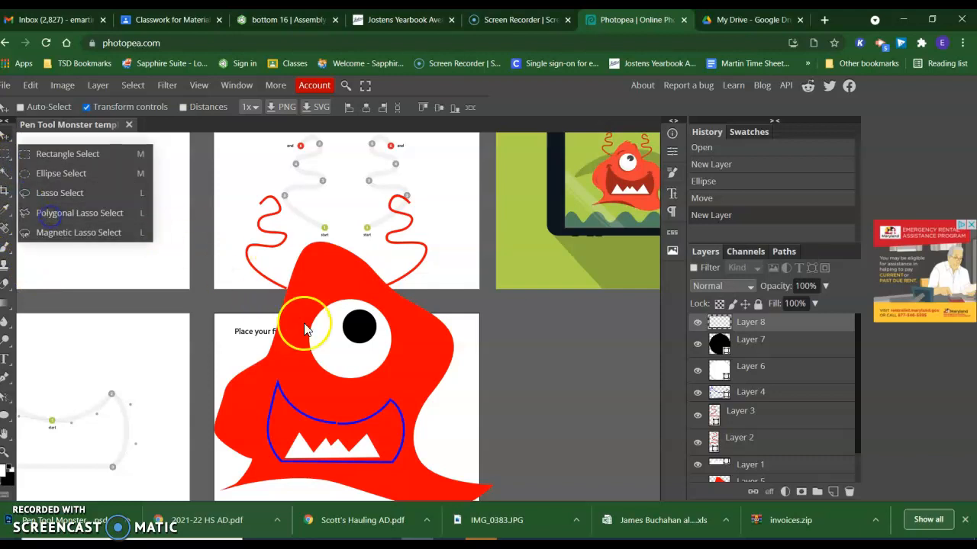
left_click(344, 337)
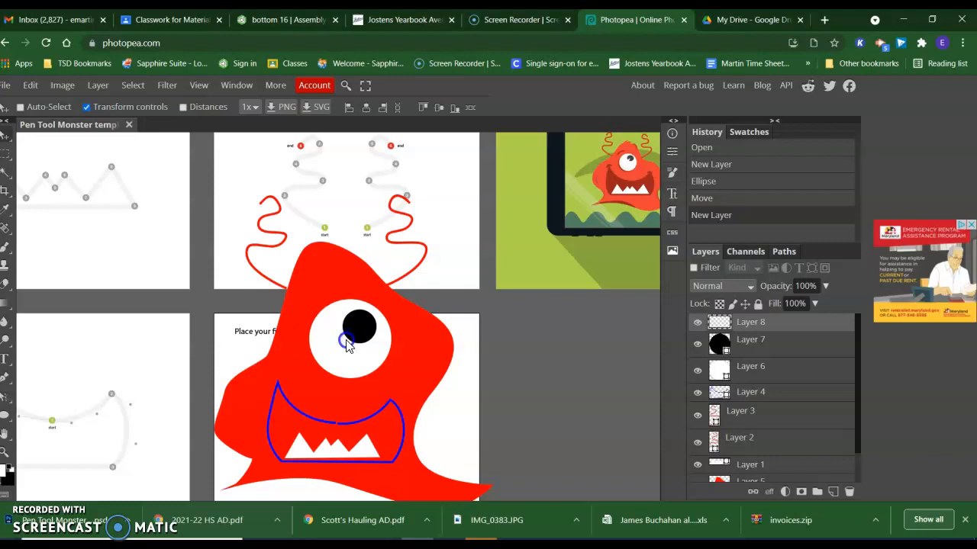
left_click(10, 156)
right_click(10, 155)
left_click(42, 220)
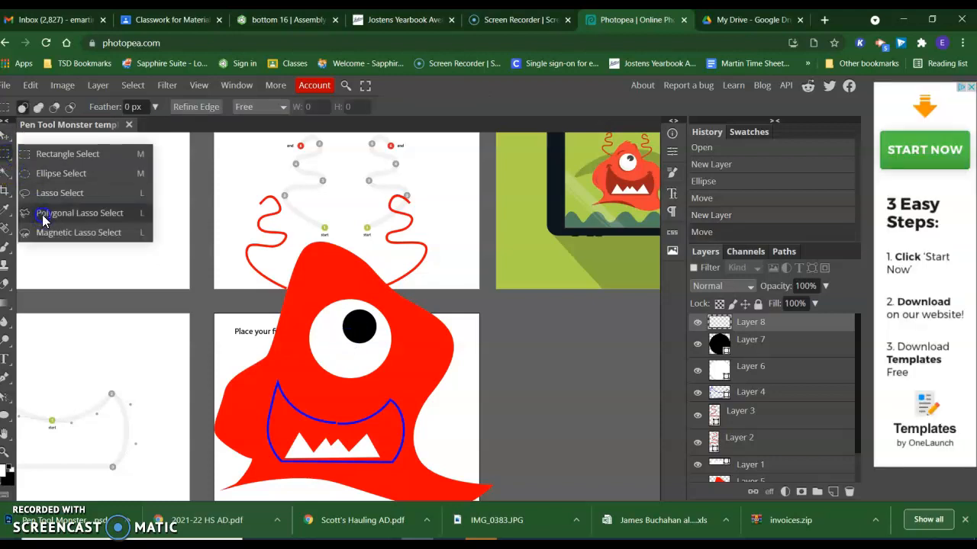
left_click(338, 336)
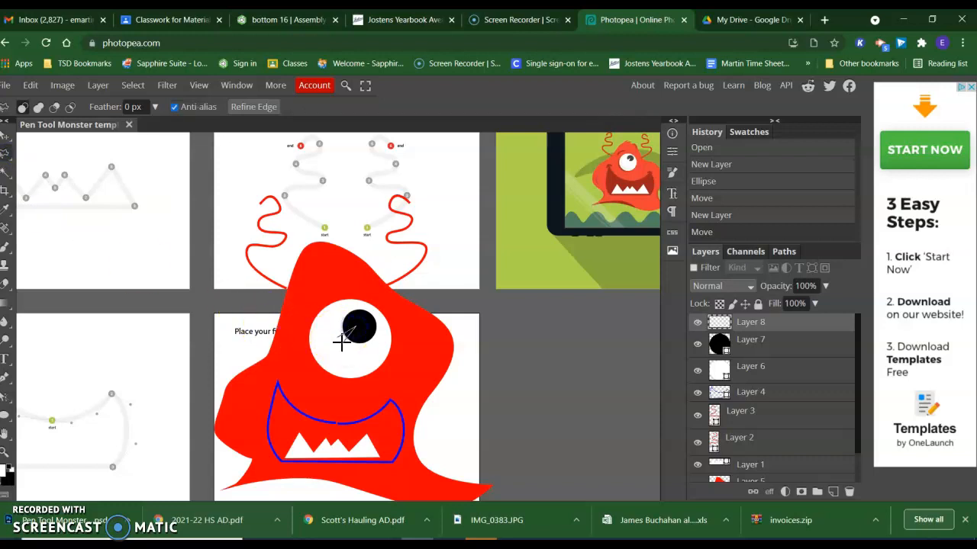
left_click(338, 338)
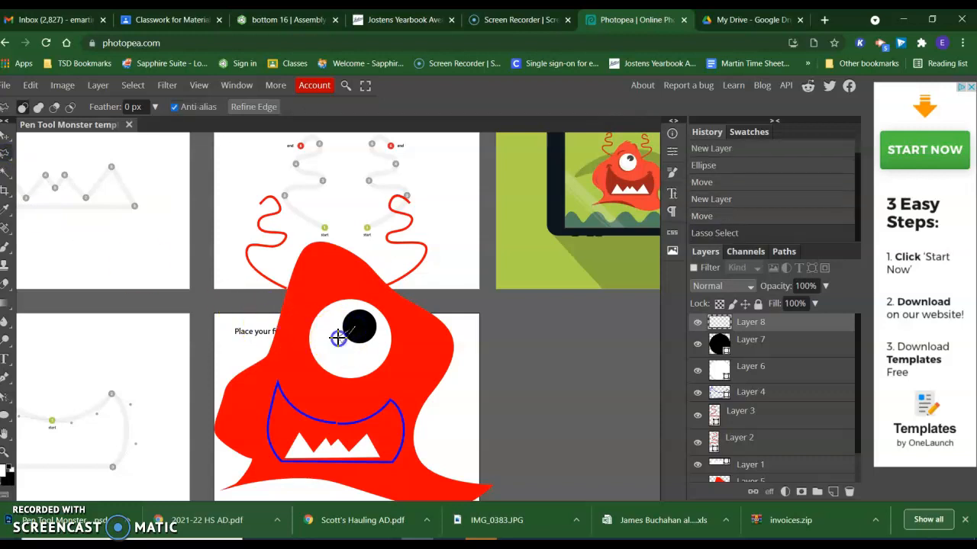
right_click(6, 306)
left_click(38, 323)
left_click(309, 330)
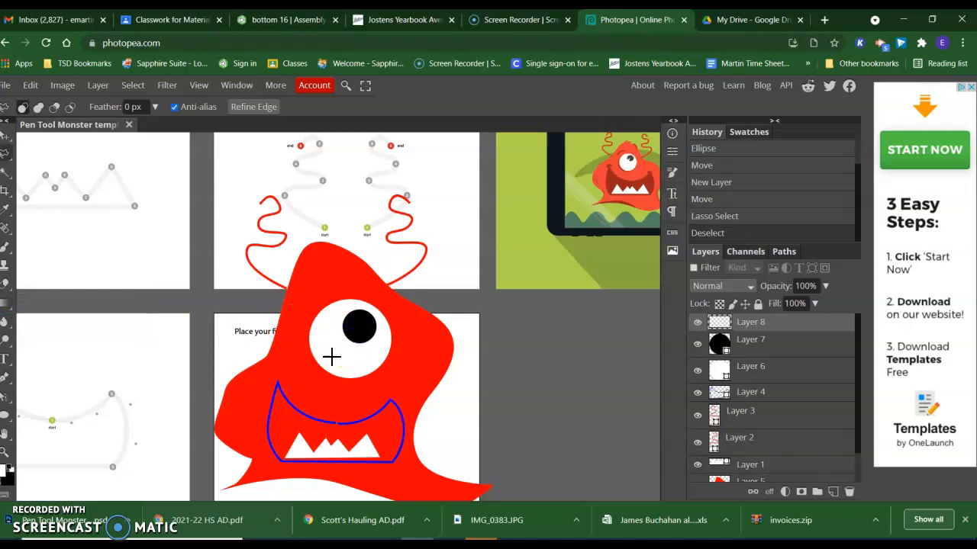
left_click(30, 85)
left_click(42, 103)
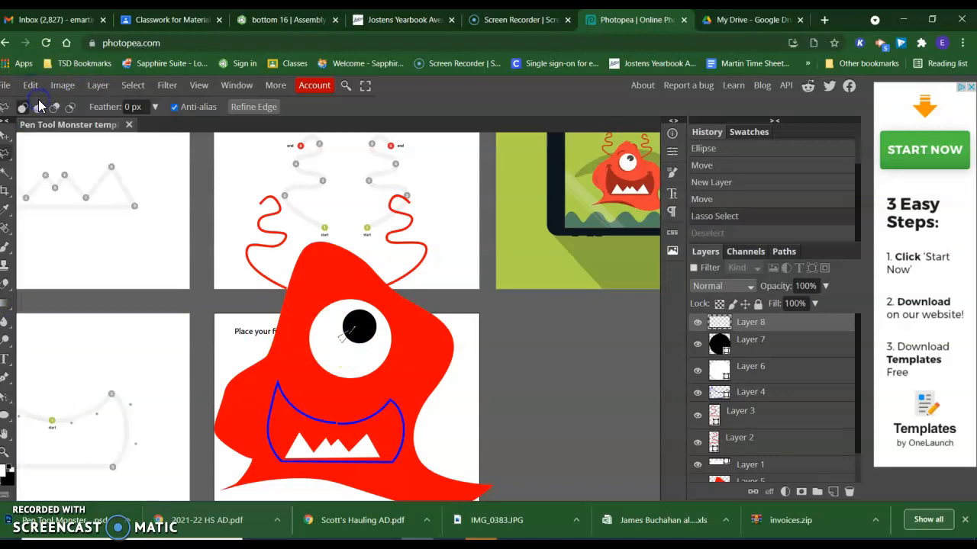
- Fill the wedge selection on the pupil with white using the Paint Bucket, and deselect it
right_click(6, 307)
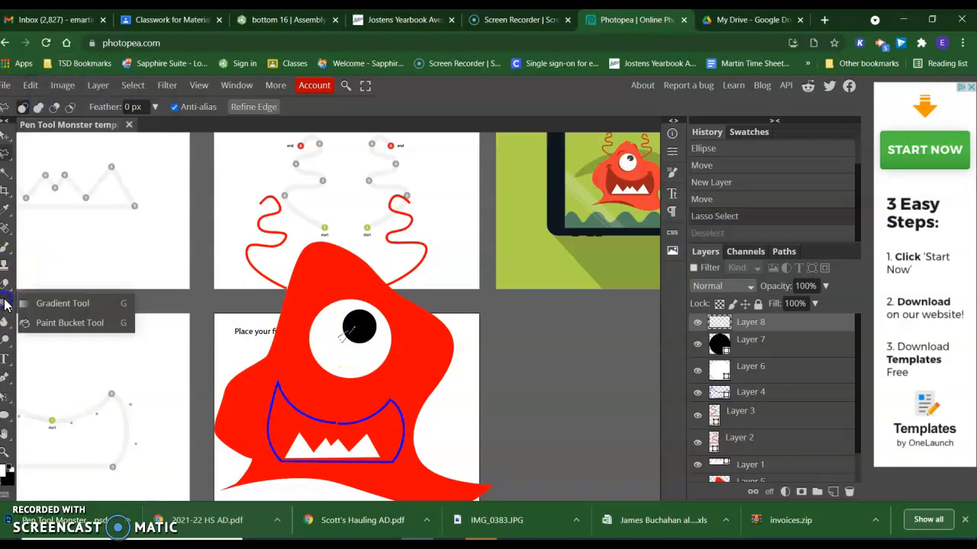
left_click(46, 324)
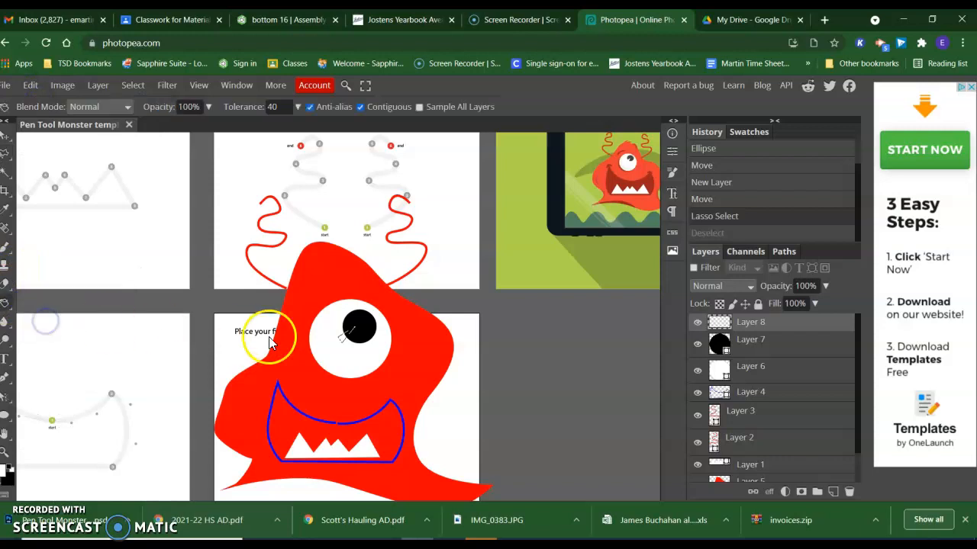
left_click(343, 341)
left_click(142, 88)
left_click(151, 124)
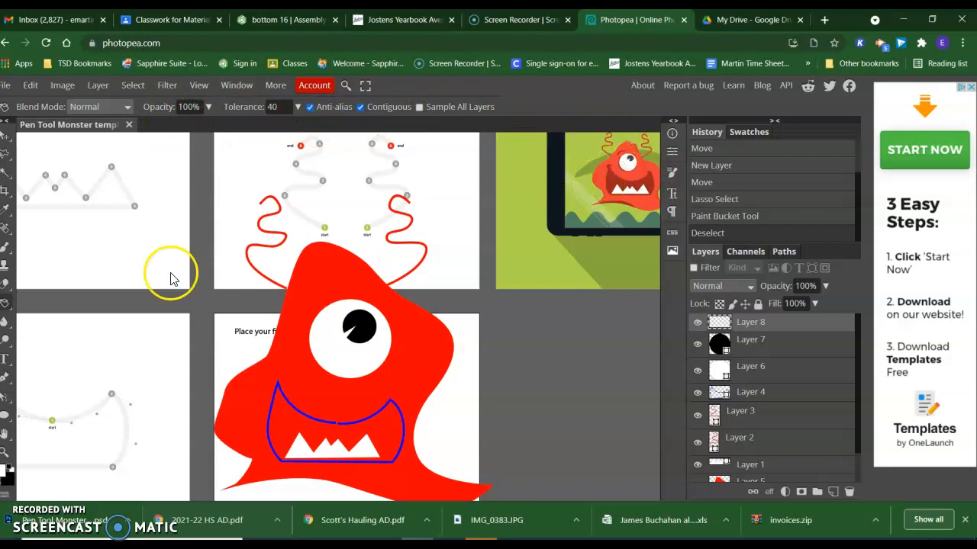
- Add a new layer and set the Pen tool to no fill with a dark red stroke, hex 9a0909
left_click(5, 377)
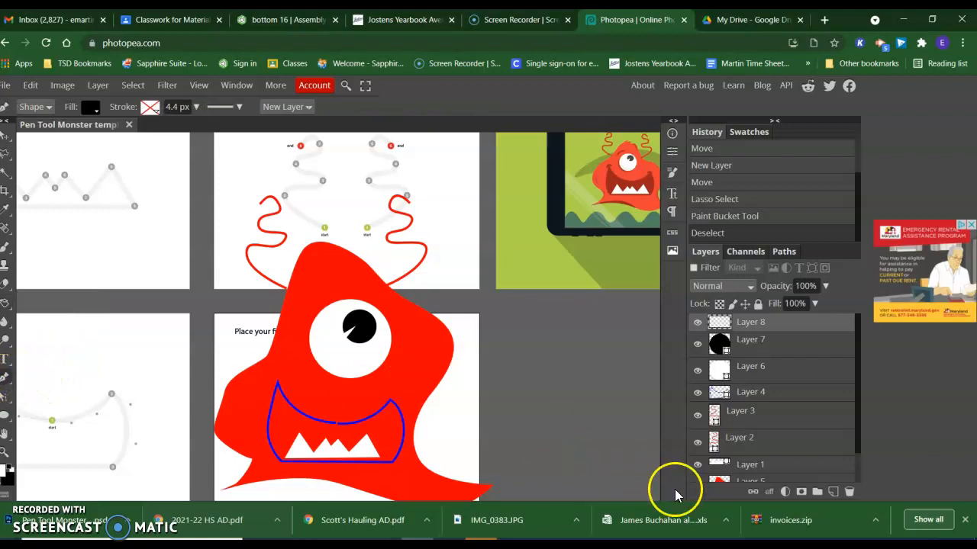
left_click(831, 493)
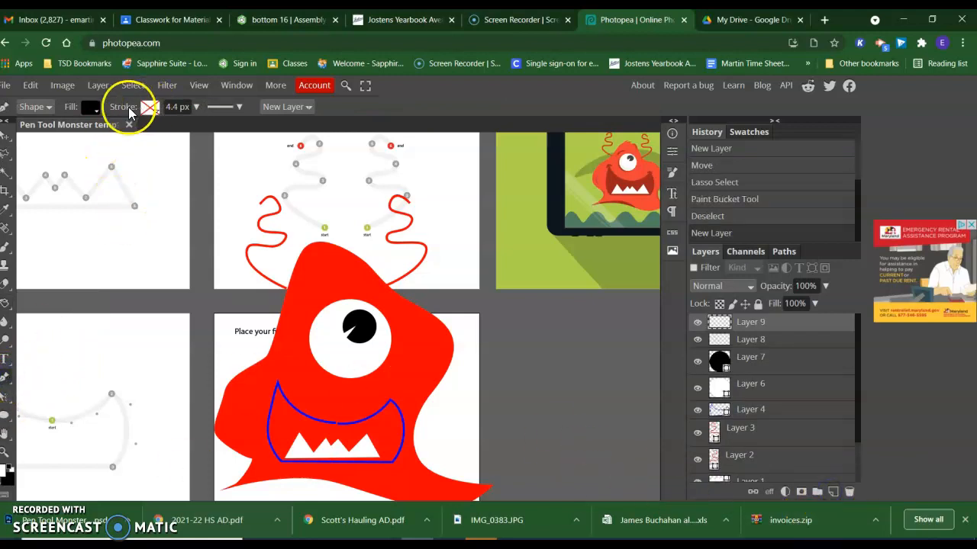
left_click(91, 108)
left_click(133, 133)
left_click(151, 109)
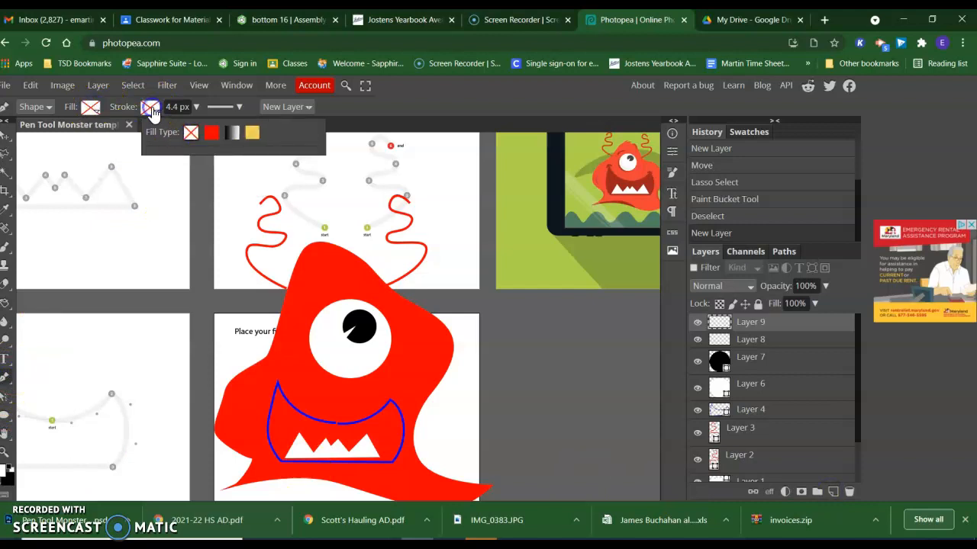
left_click(211, 134)
left_click(161, 161)
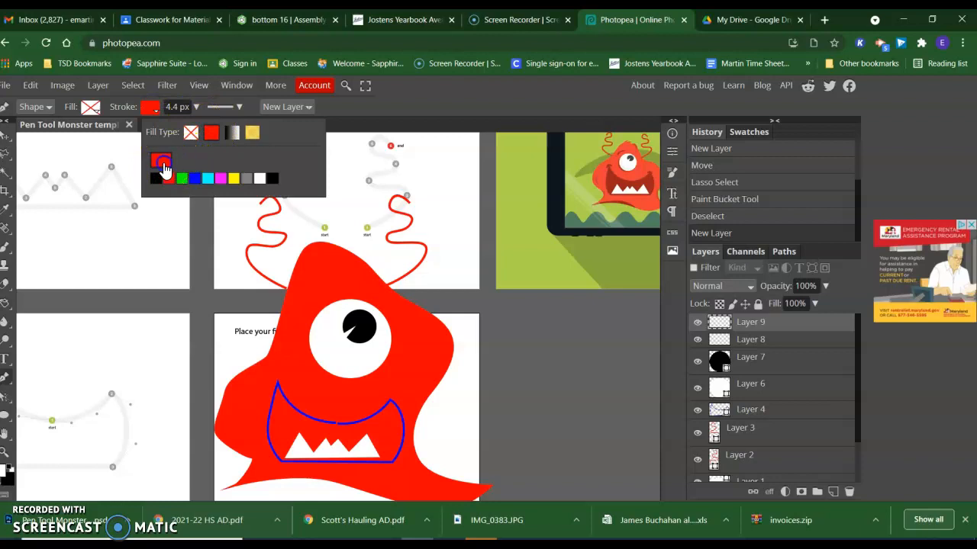
left_click(240, 268)
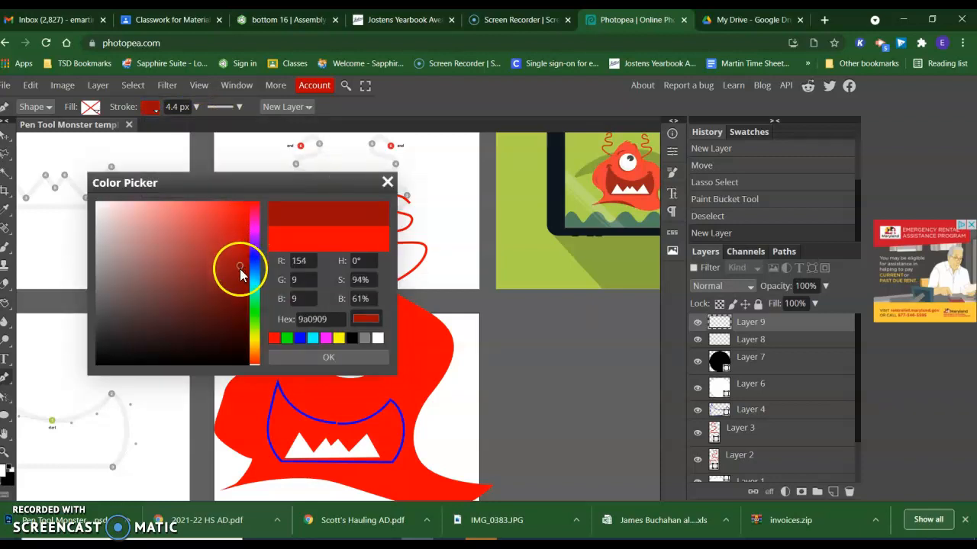
left_click(328, 357)
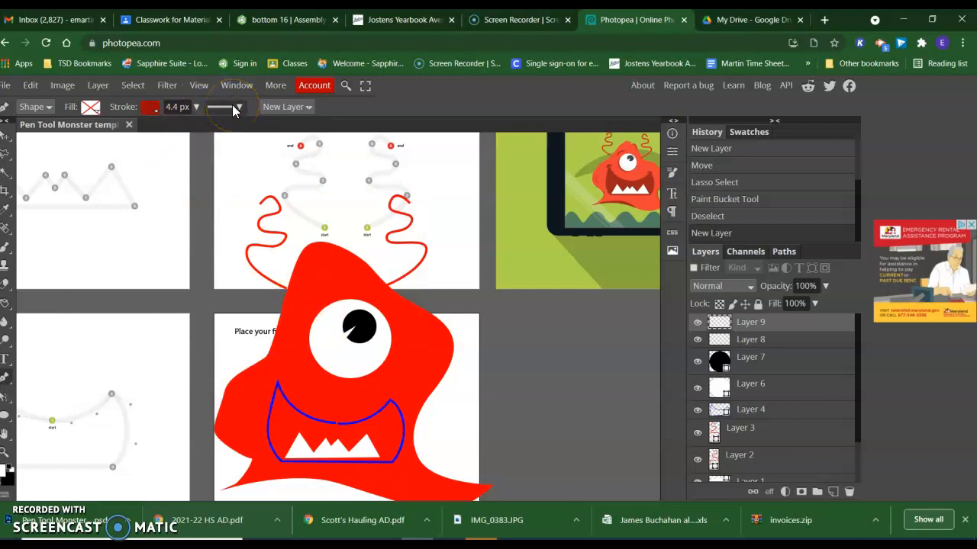
- Draw a curved eyebrow above the monster's eye with the Pen tool, giving it a 22 px stroke with round caps
left_click(196, 106)
left_click(219, 108)
left_click(235, 109)
left_click(304, 299)
left_click_drag(374, 302, 391, 303)
left_click(195, 108)
left_click(235, 108)
left_click(258, 151)
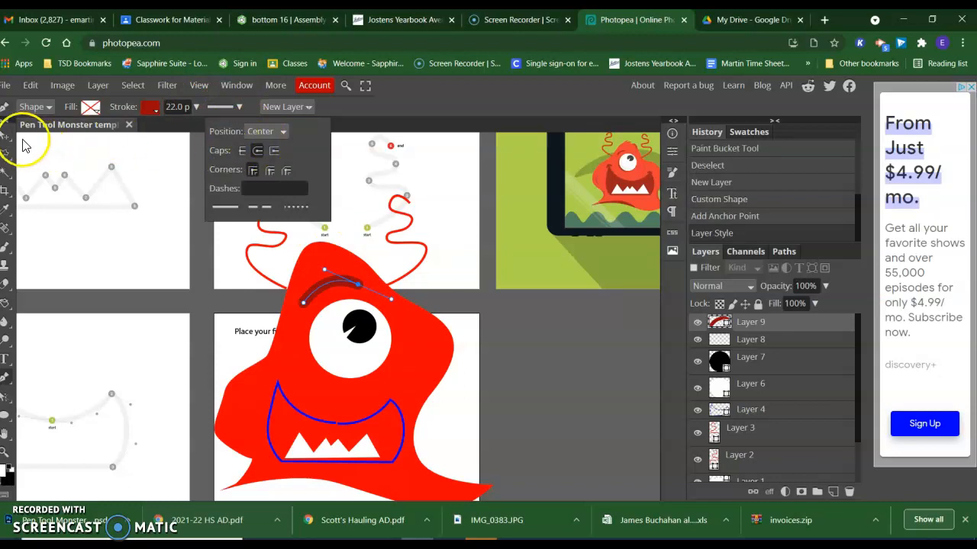
left_click(507, 351)
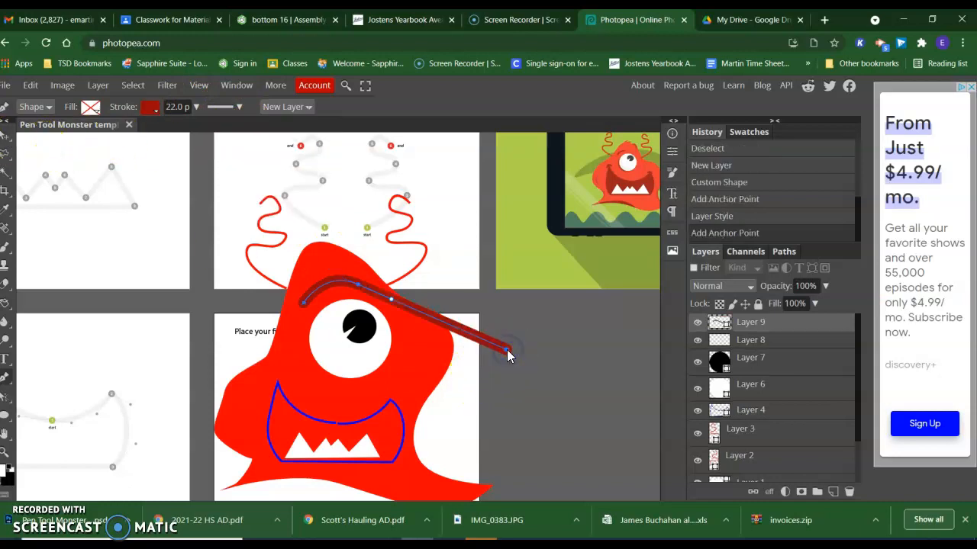
left_click(30, 85)
left_click(32, 105)
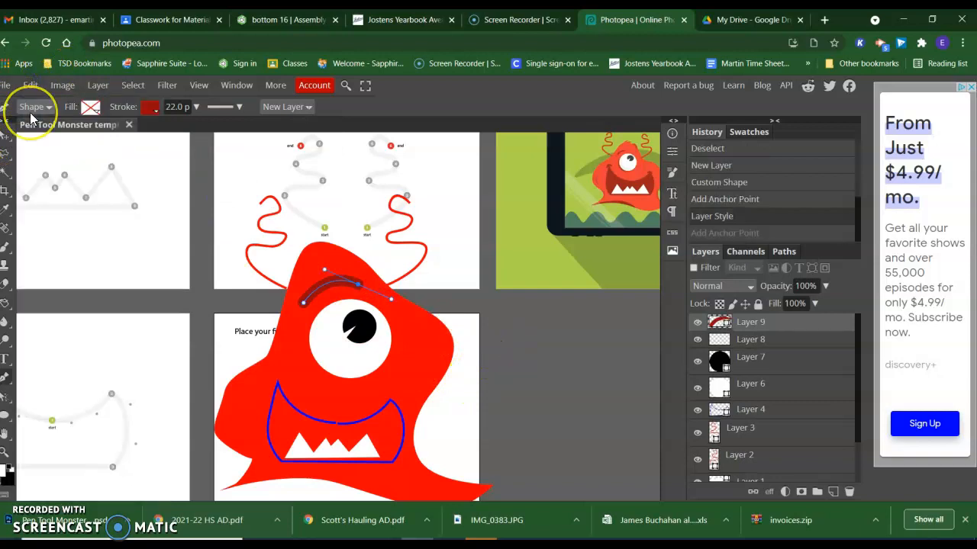
left_click(586, 388)
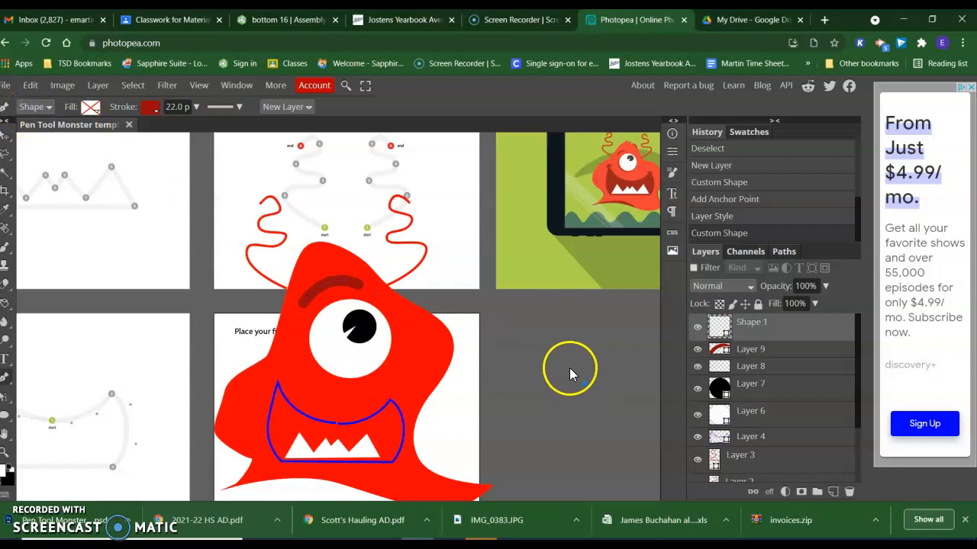
left_click(383, 409)
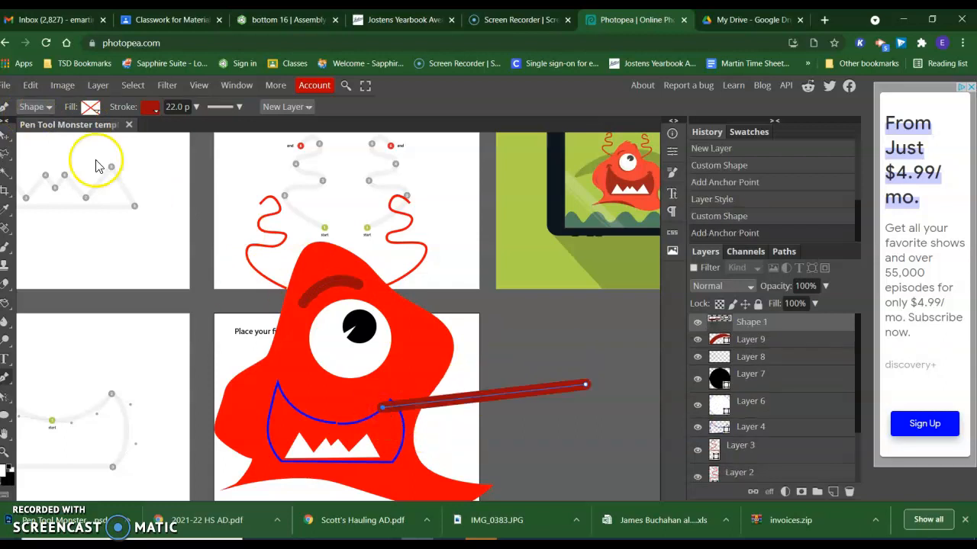
left_click(31, 85)
left_click(42, 101)
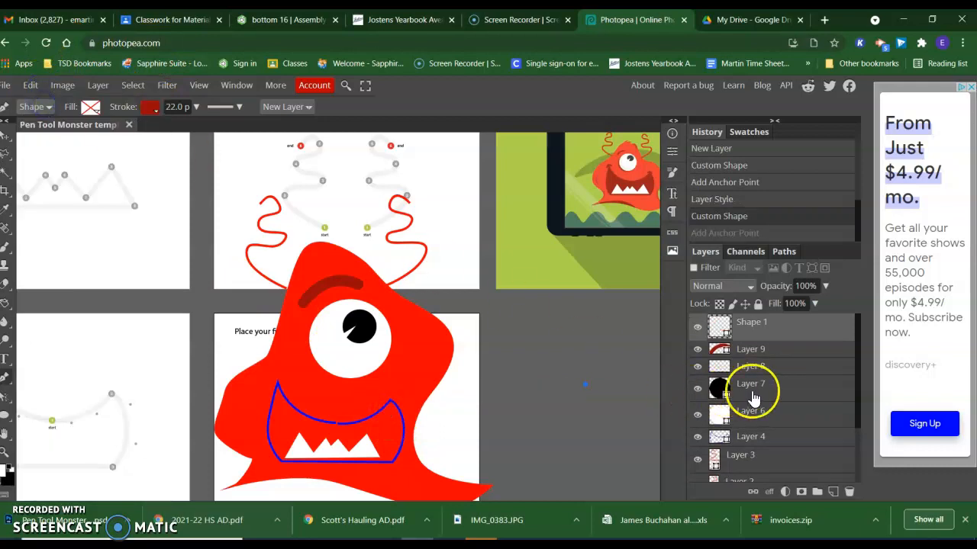
- Fill the mouth shape on Layer 4 with solid dark red, hex 9b0f0f
left_click(764, 441)
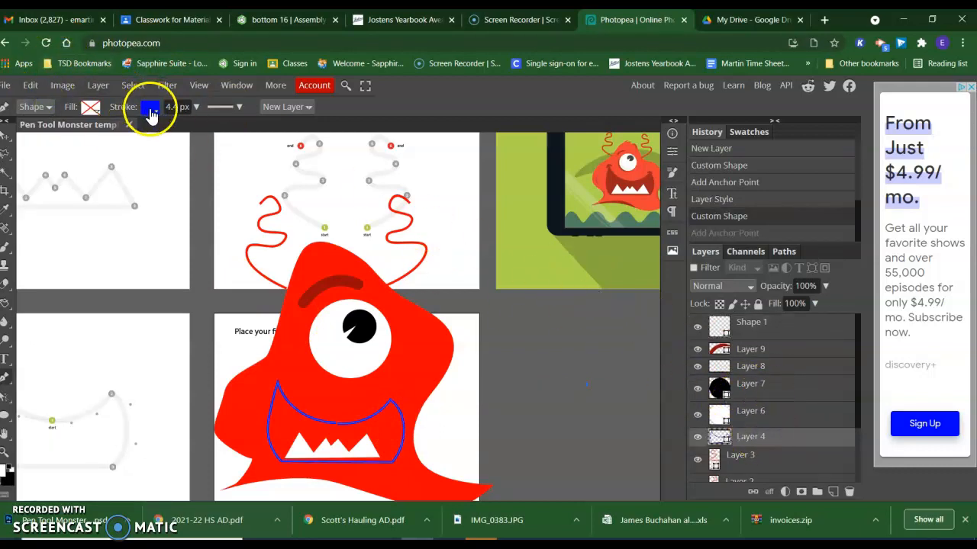
left_click(90, 106)
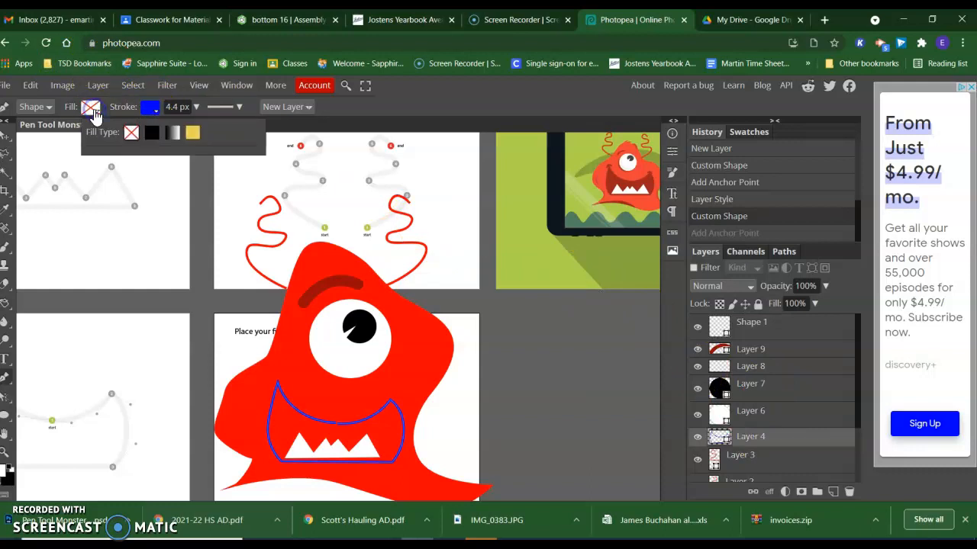
left_click(147, 135)
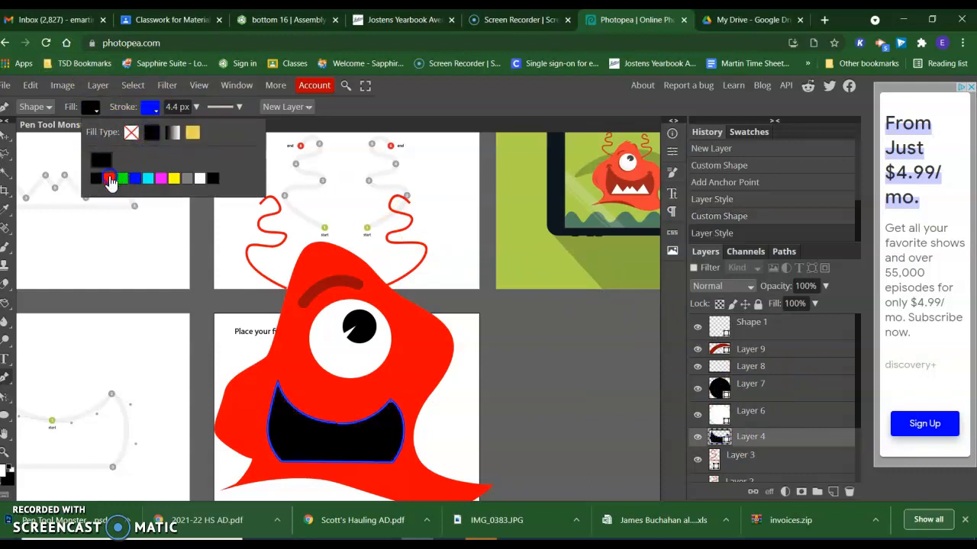
left_click(109, 179)
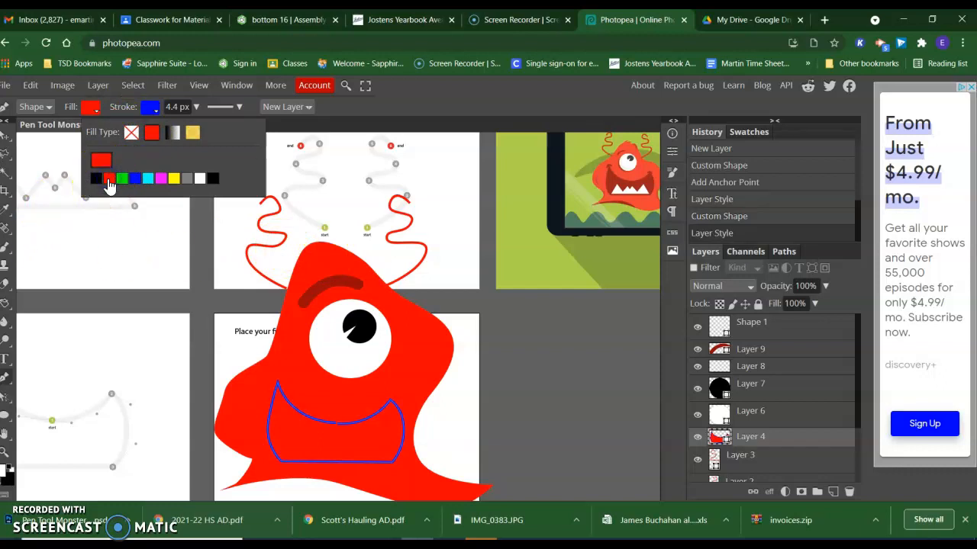
left_click(101, 162)
left_click(232, 271)
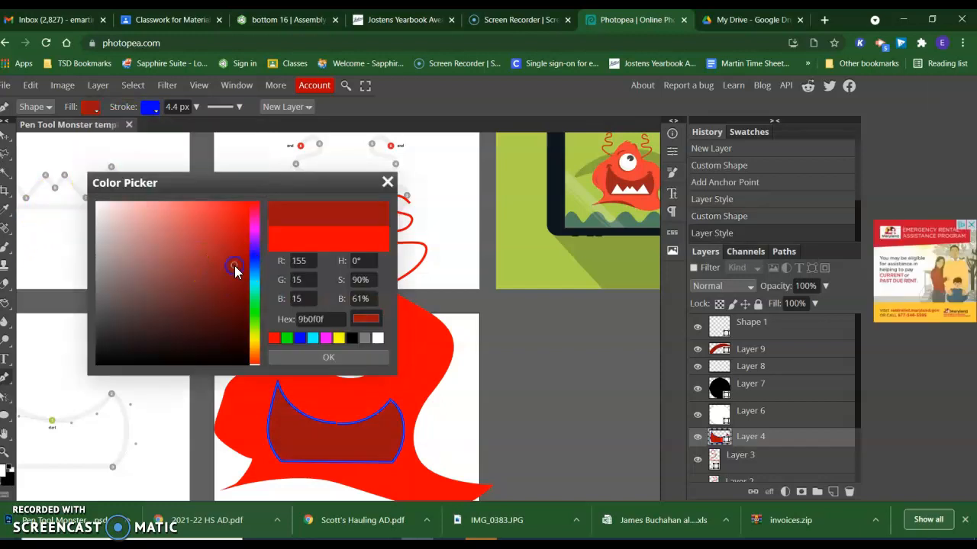
left_click(353, 357)
- Remove the mouth shape's stroke and reapply its solid dark red fill
left_click(153, 108)
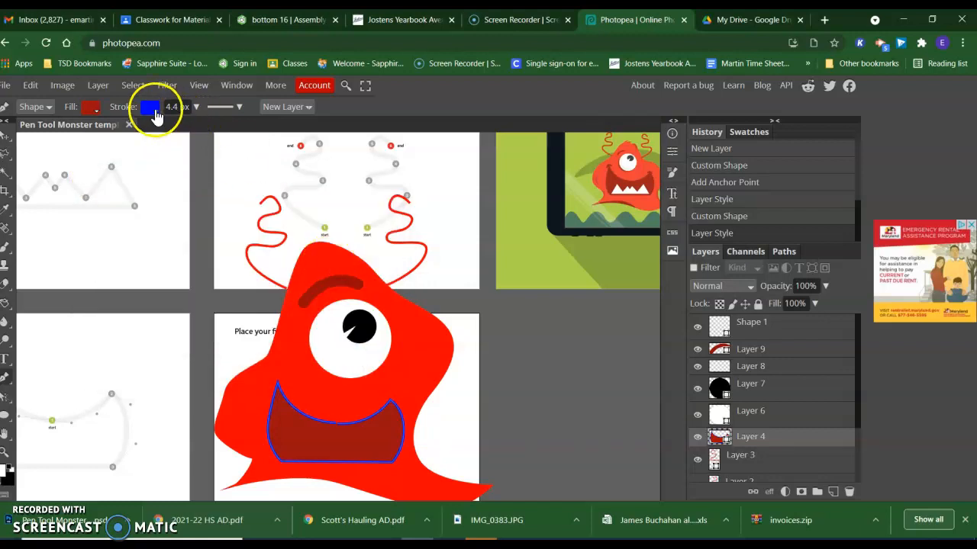
left_click(191, 133)
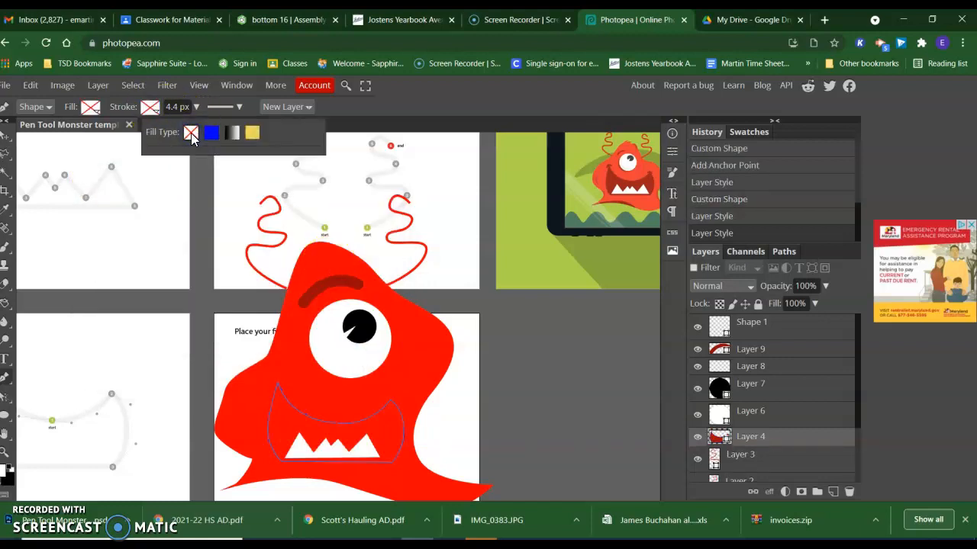
left_click(153, 108)
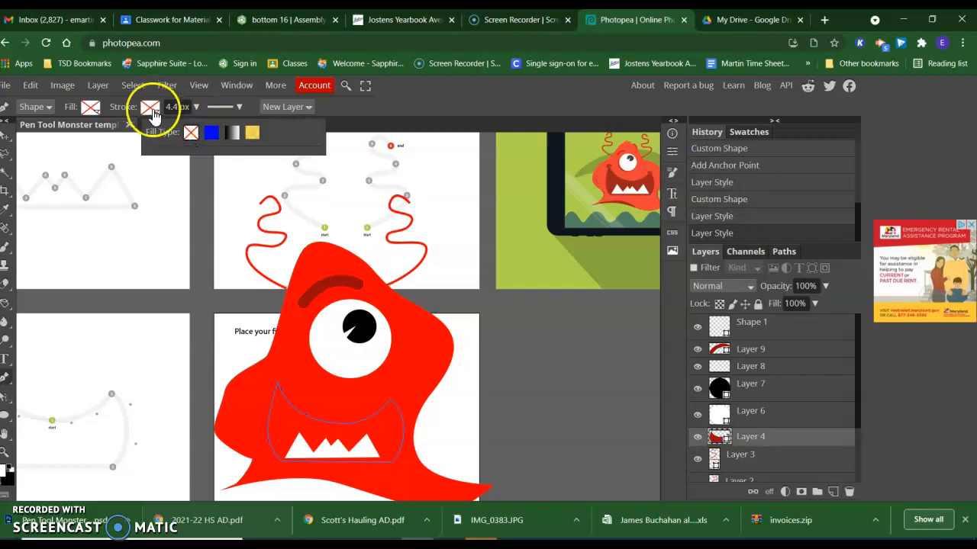
left_click(100, 109)
left_click(153, 133)
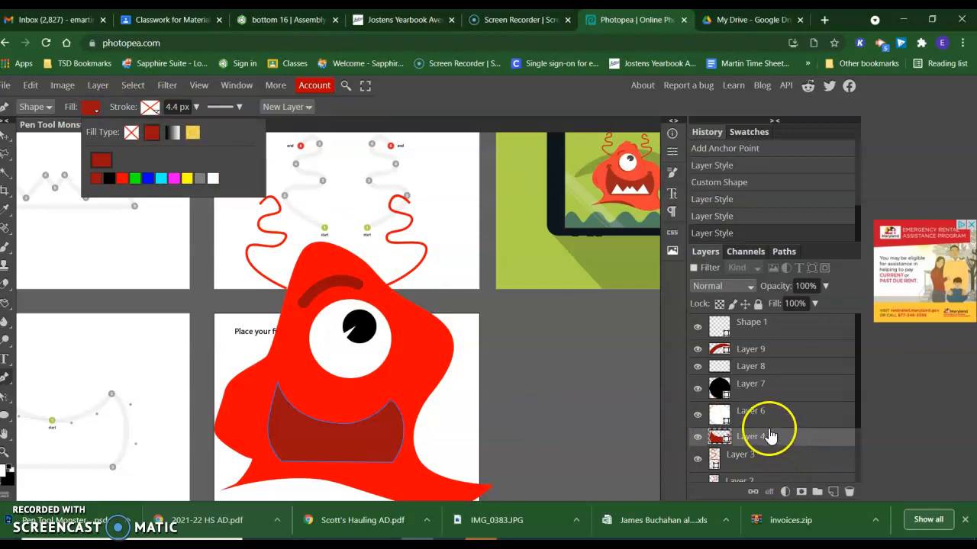
- Move the teeth layer, Layer 1, directly above the mouth layer, Layer 4, keeping both layers visible
left_click(698, 369)
left_click(698, 369)
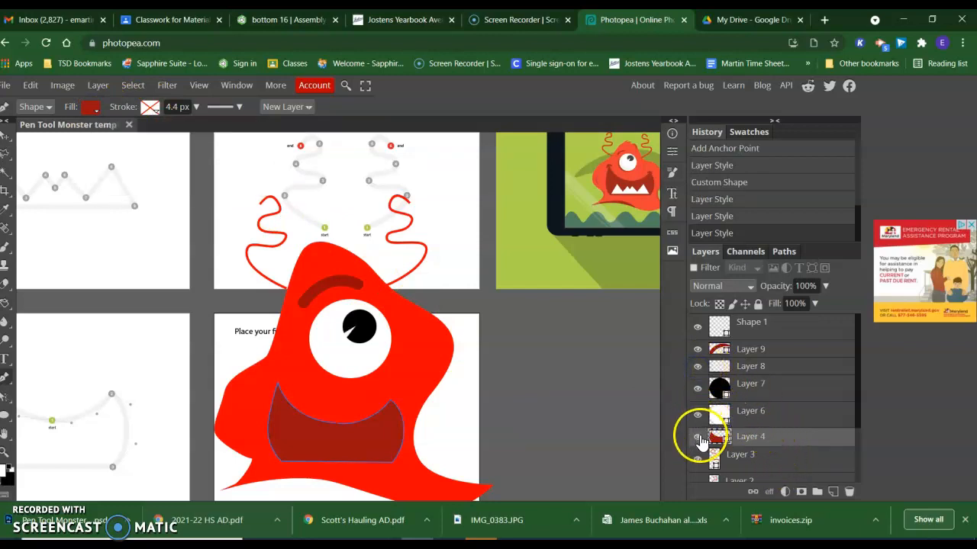
left_click(699, 438)
left_click(729, 461)
scroll(729, 458, "down", 1)
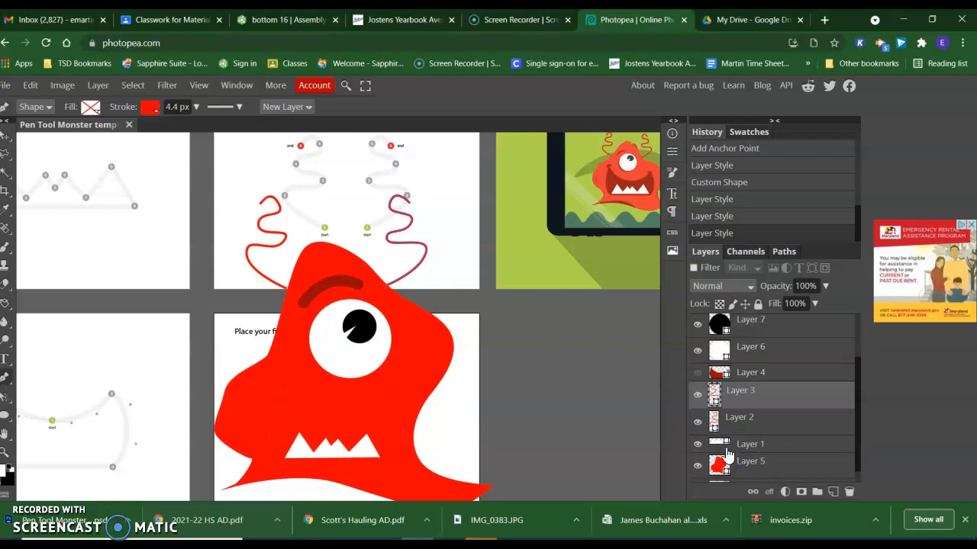
left_click(733, 448)
left_click_drag(751, 446, 754, 374)
left_click(700, 390)
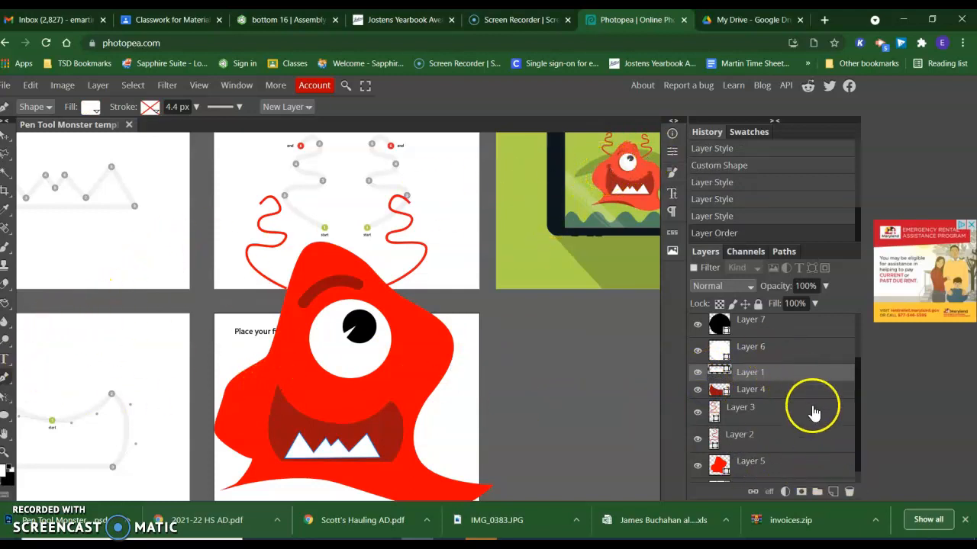
- On a new layer above Layer 4, draw a small arch over the mouth's left corner with the Pen tool and a solid red stroke
left_click(772, 389)
left_click(833, 492)
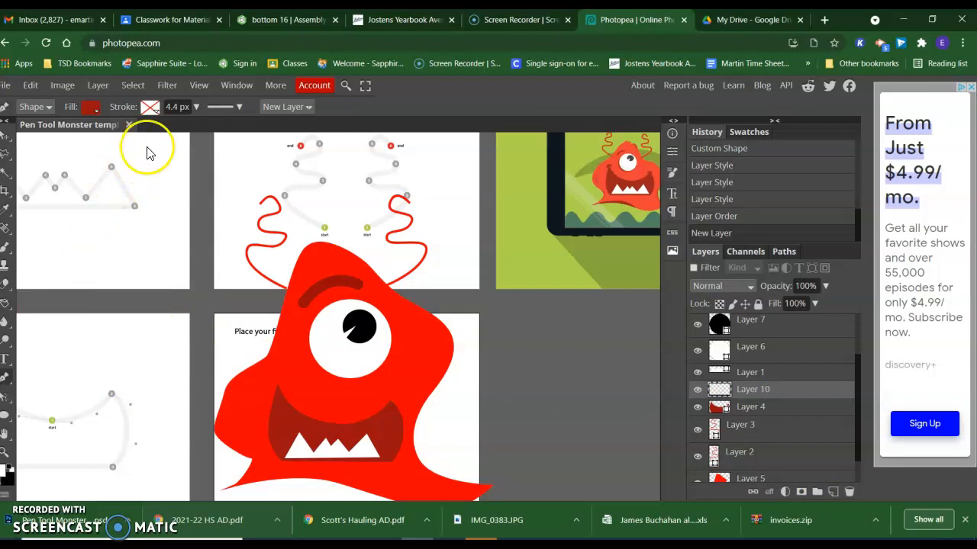
left_click(150, 107)
left_click(211, 133)
left_click(162, 169)
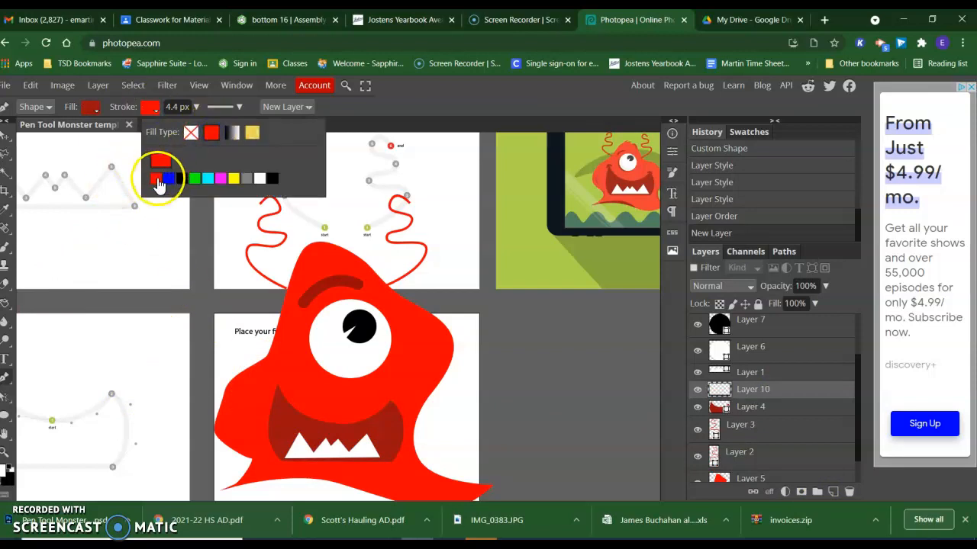
left_click(242, 258)
left_click(388, 182)
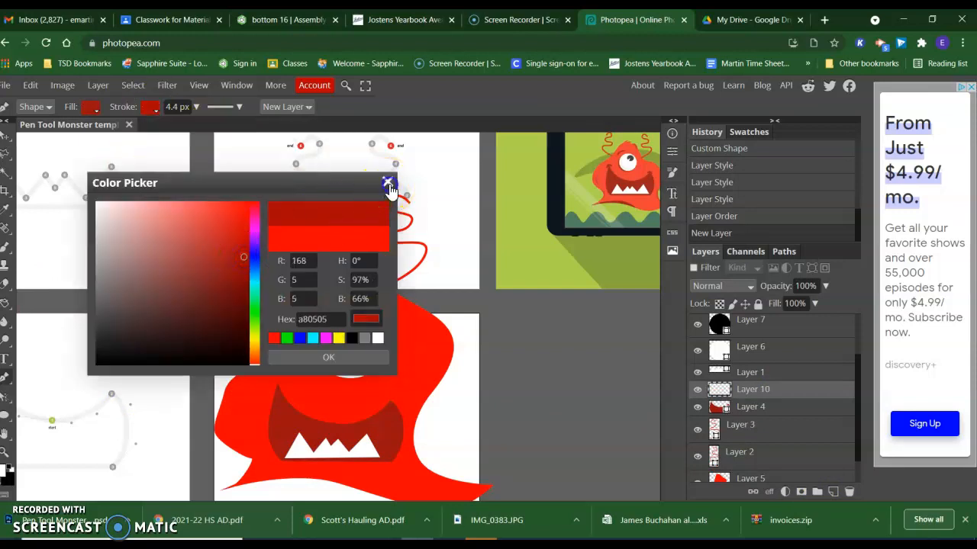
left_click(269, 389)
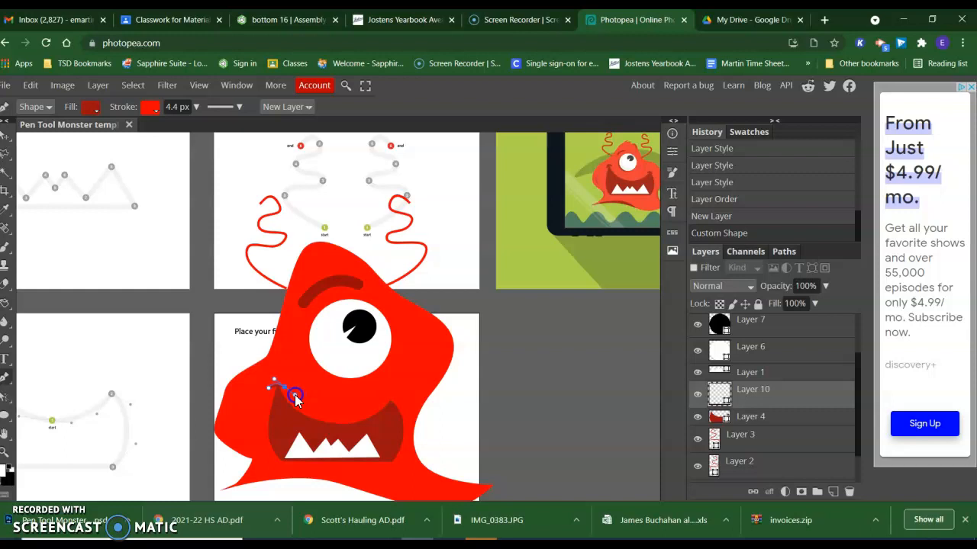
left_click(295, 396)
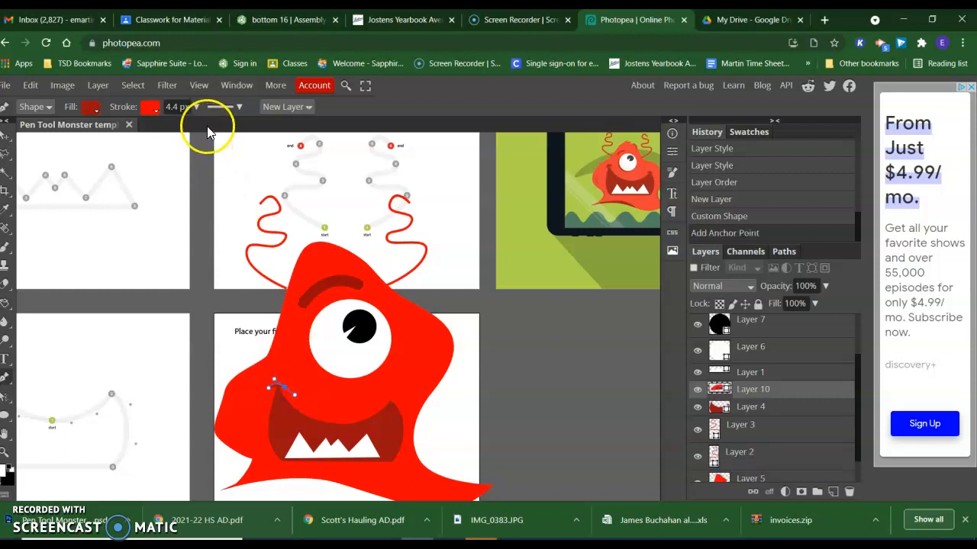
- Change the mouth-corner arch's stroke to dark red and remove its fill
left_click(155, 113)
left_click(160, 159)
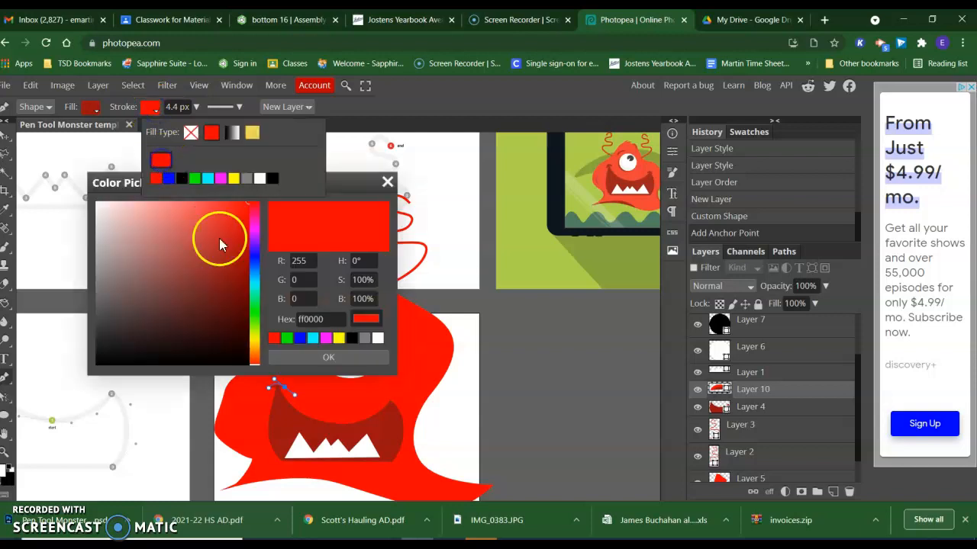
left_click(246, 261)
left_click(310, 358)
left_click(90, 107)
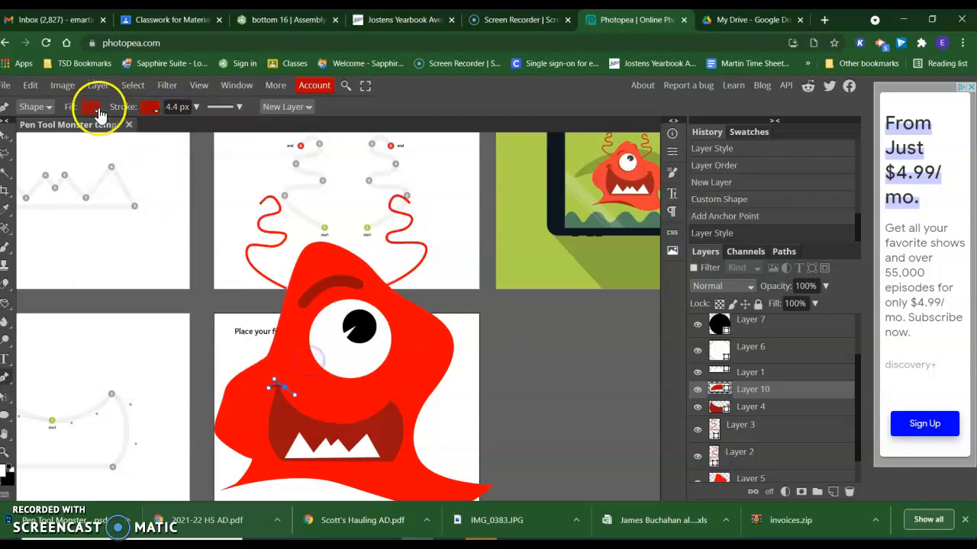
left_click(131, 133)
- Set the mouth-corner arch's stroke width to 16 px with round caps
left_click(195, 107)
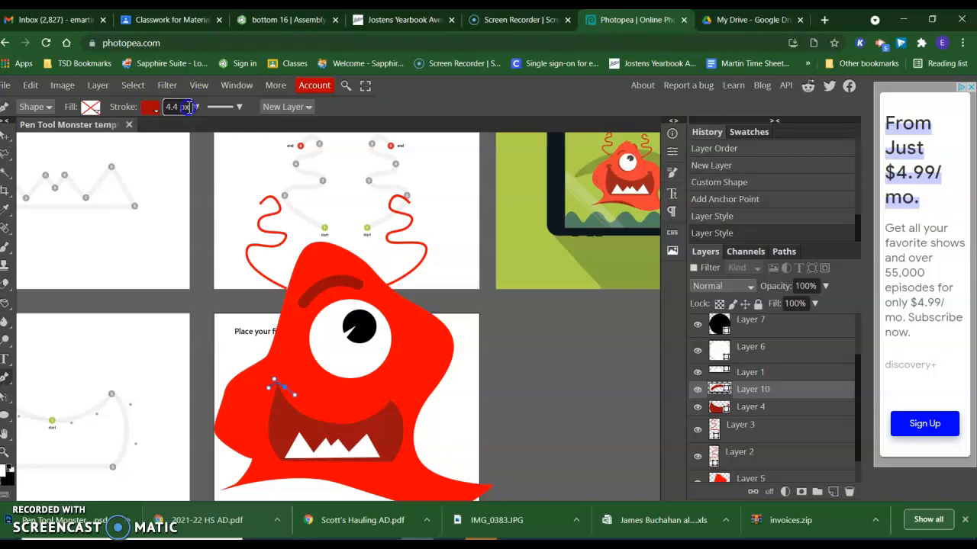
left_click(188, 132)
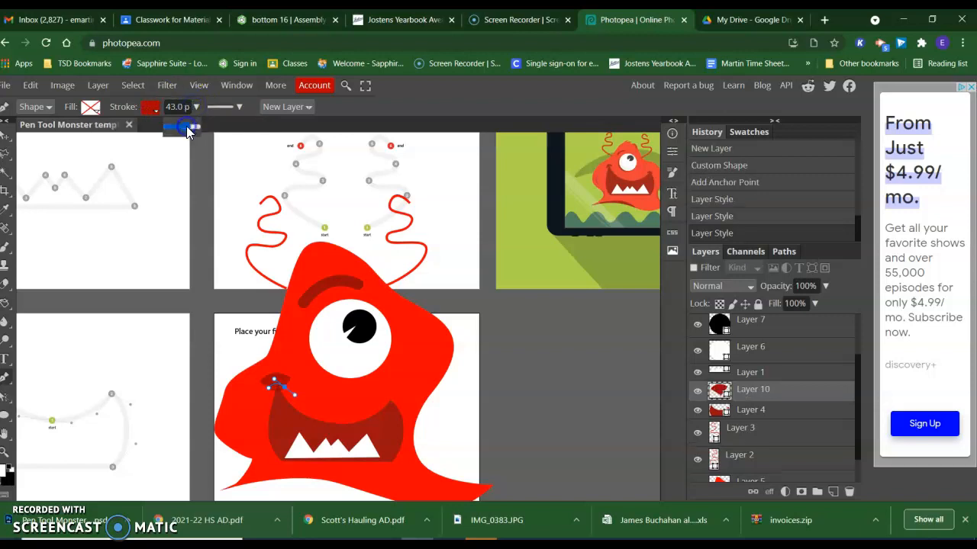
left_click_drag(180, 131, 183, 131)
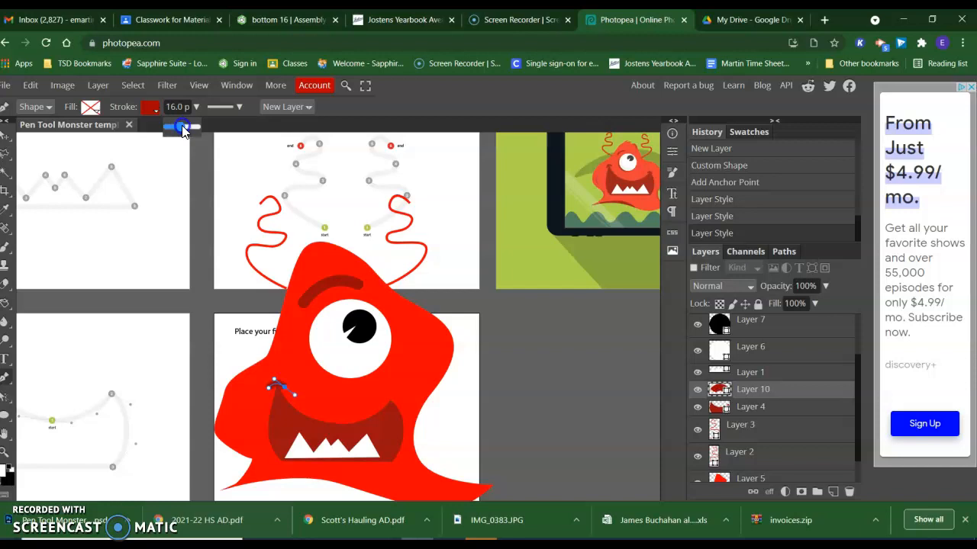
left_click(224, 107)
left_click(257, 152)
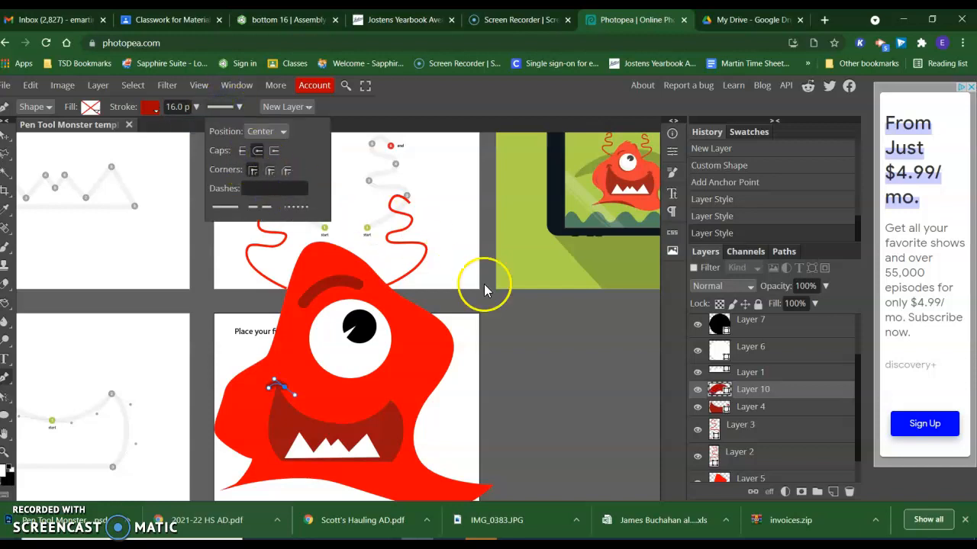
- Duplicate the mouth-corner arch's layer and move the copy onto the mouth's right corner
left_click_drag(754, 397, 834, 496)
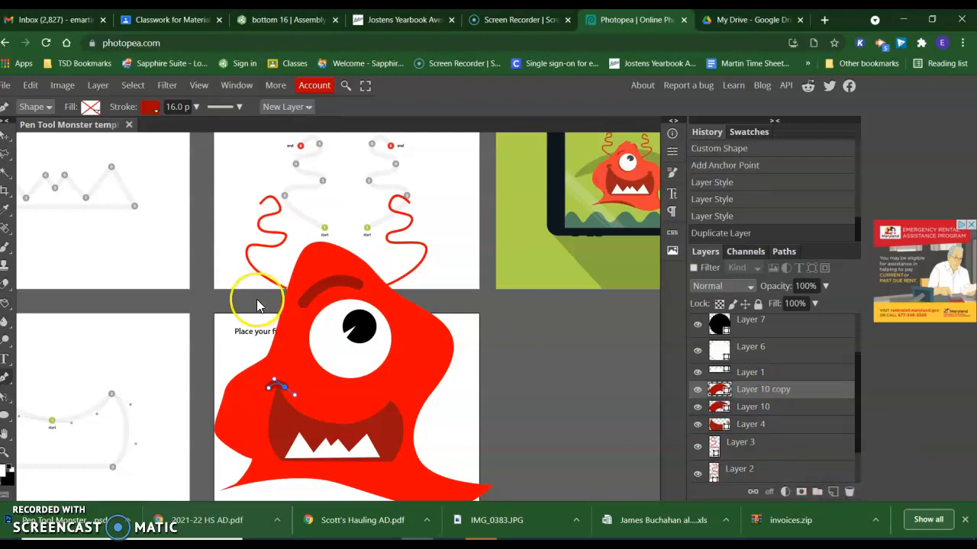
left_click(6, 135)
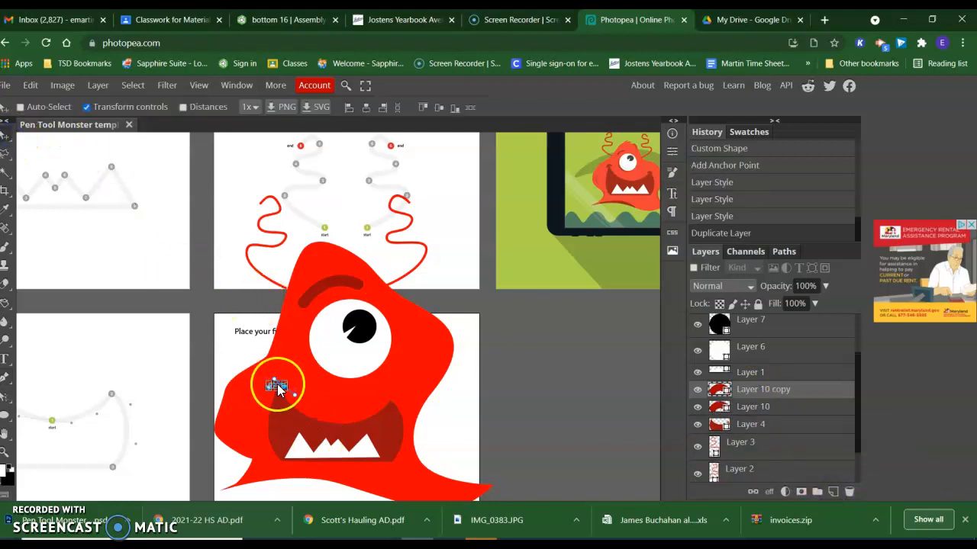
left_click_drag(277, 386, 318, 377)
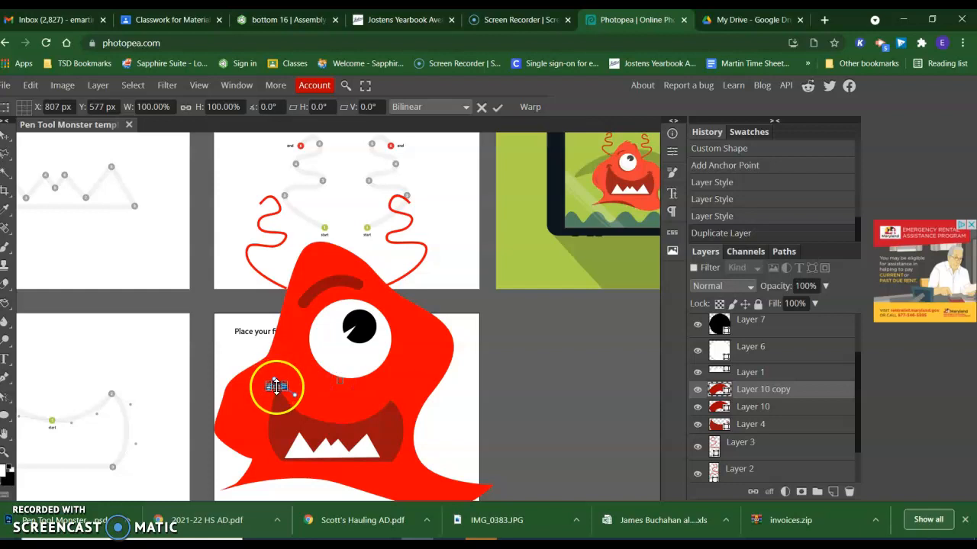
left_click(5, 453)
left_click(275, 388)
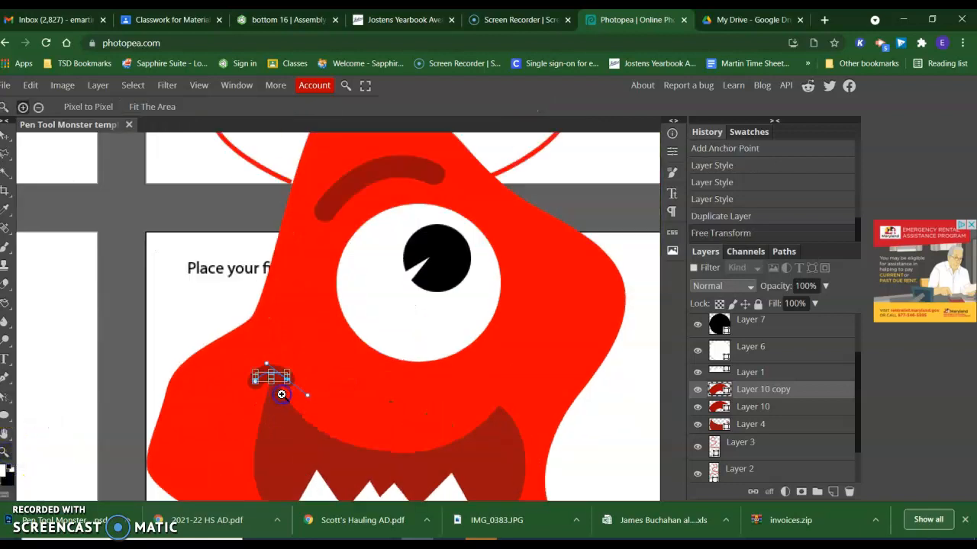
left_click(271, 377)
left_click(5, 138)
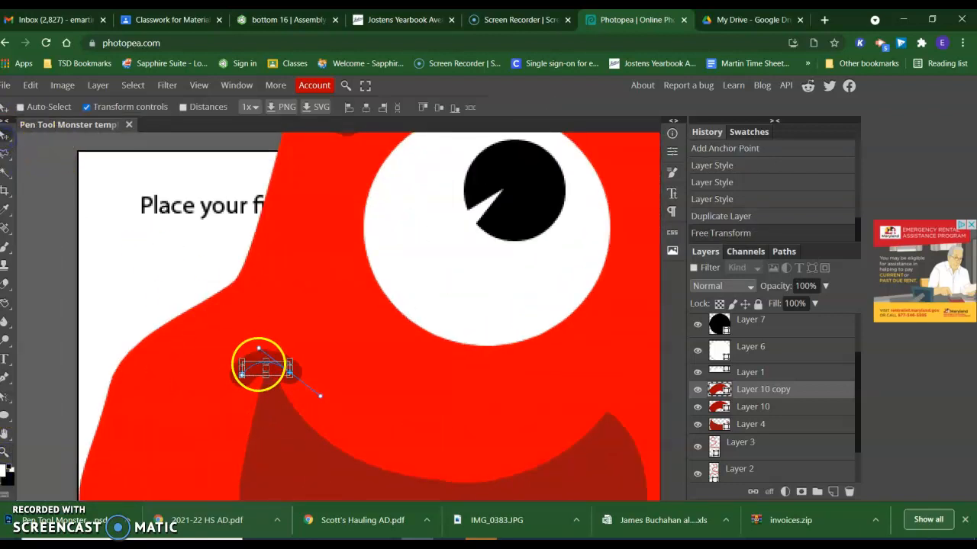
left_click(265, 370)
left_click_drag(267, 370, 611, 412)
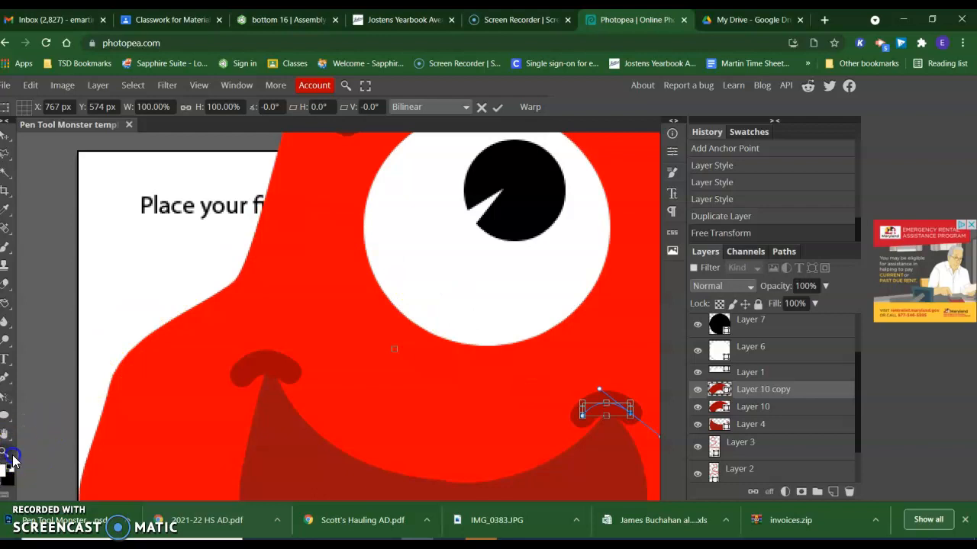
- Add a new layer directly above the Layer 10 copy
left_click(11, 455)
left_click(39, 109)
left_click(233, 252)
left_click(233, 252)
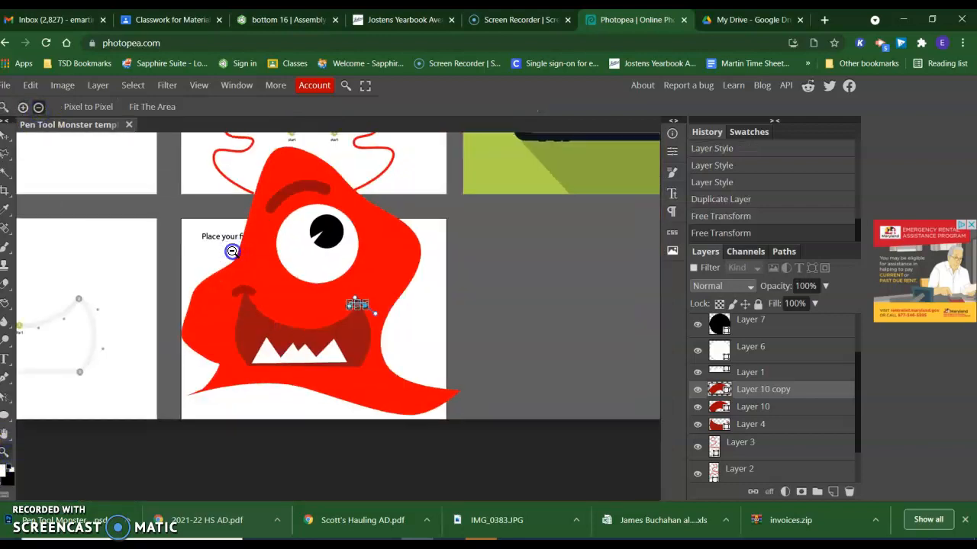
left_click(233, 251)
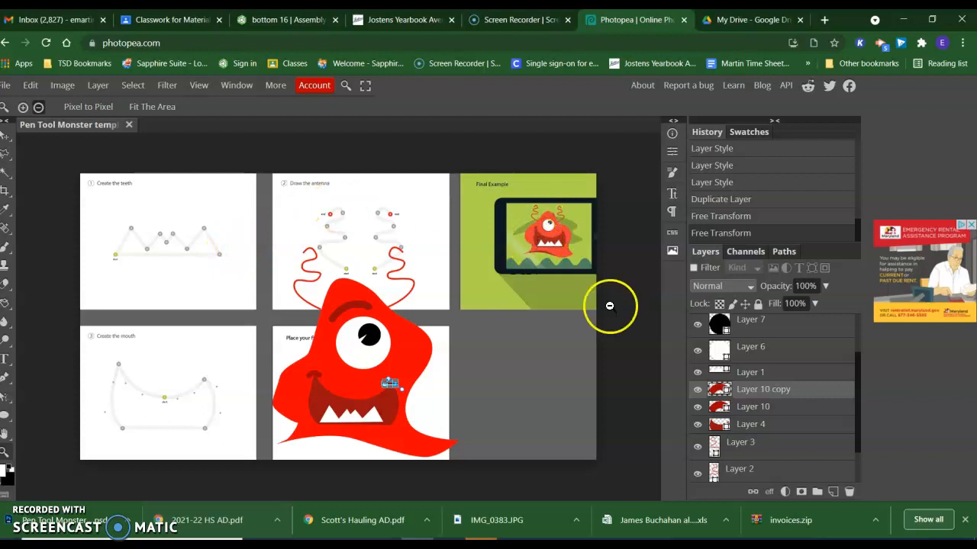
left_click(834, 493)
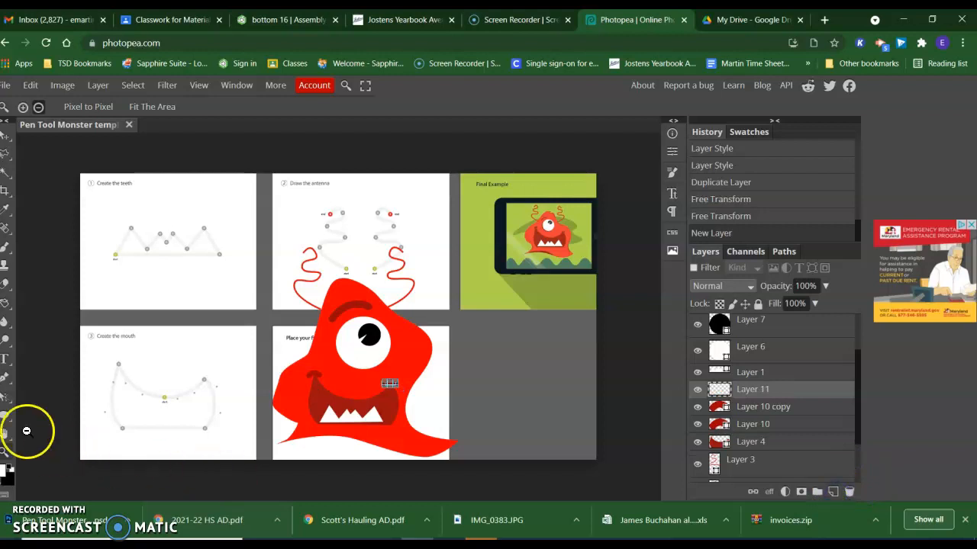
- Draw a curved 16 px dark red crease on the monster's left bulge with the Pen tool and set its layer opacity to 66%
left_click(6, 381)
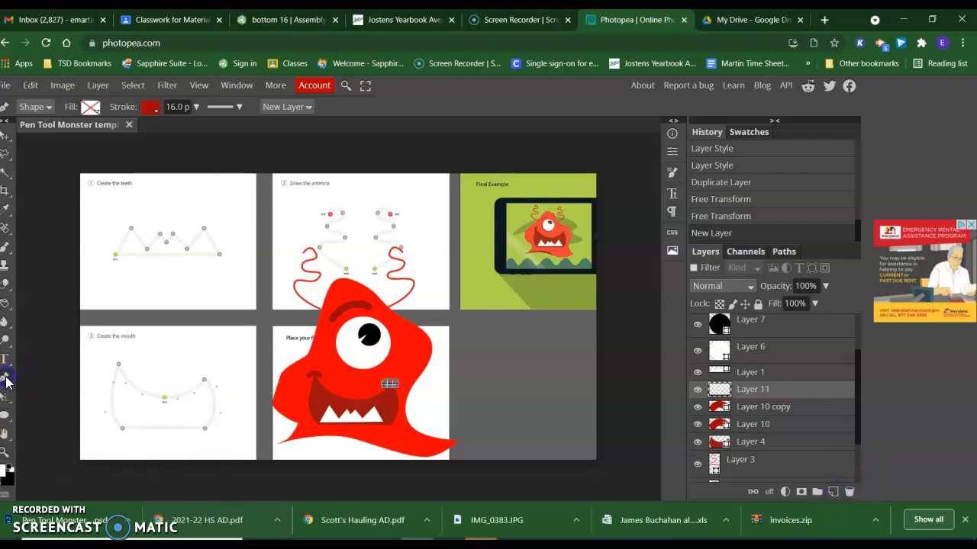
left_click(296, 370)
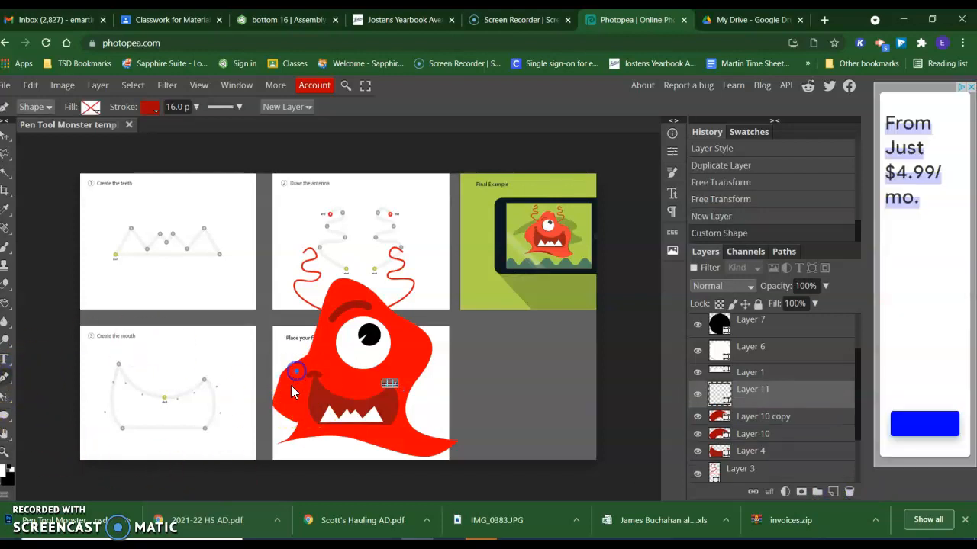
left_click(303, 433)
left_click(826, 287)
left_click_drag(805, 306, 805, 311)
left_click(322, 250)
left_click(638, 337)
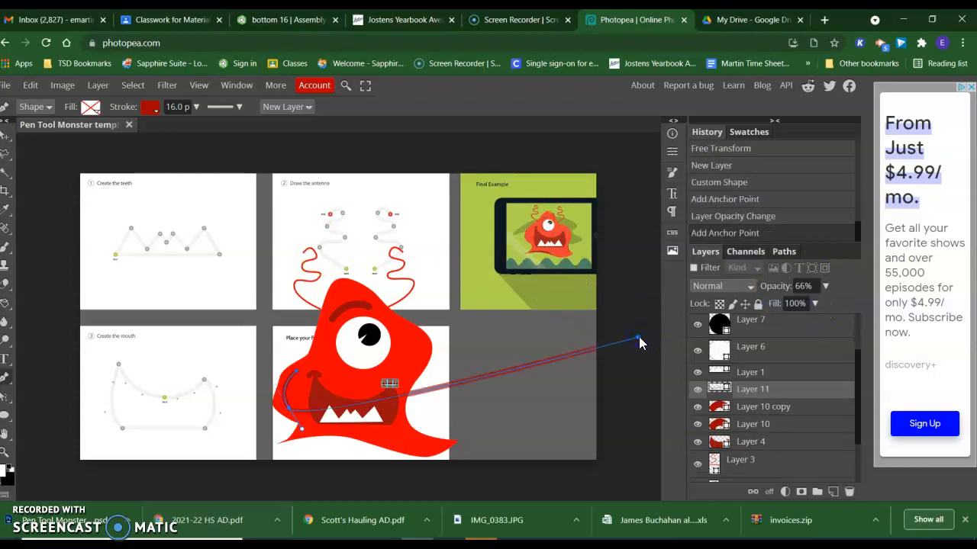
left_click(30, 85)
left_click(40, 105)
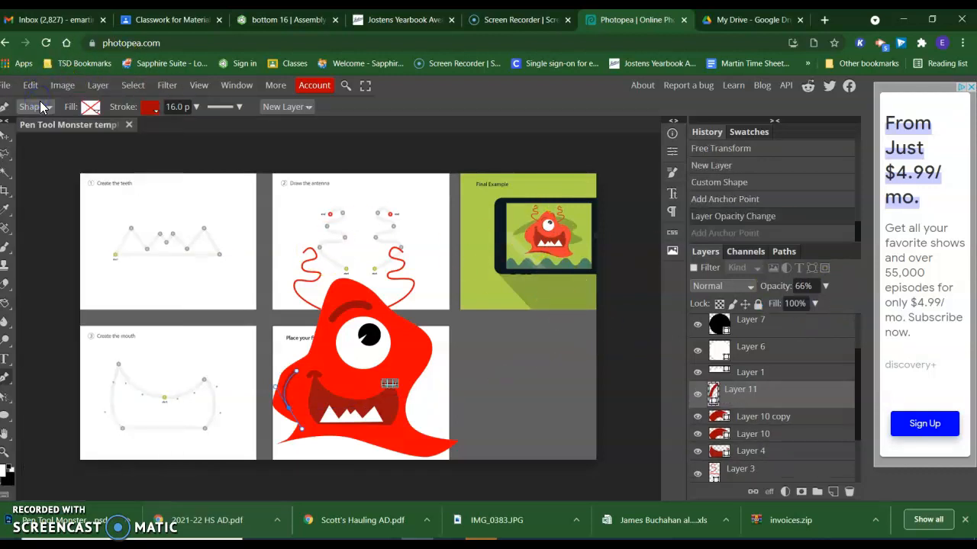
- Toggle Layer 11's visibility to check the crease and readjust that layer's opacity to about 66%
left_click(609, 367)
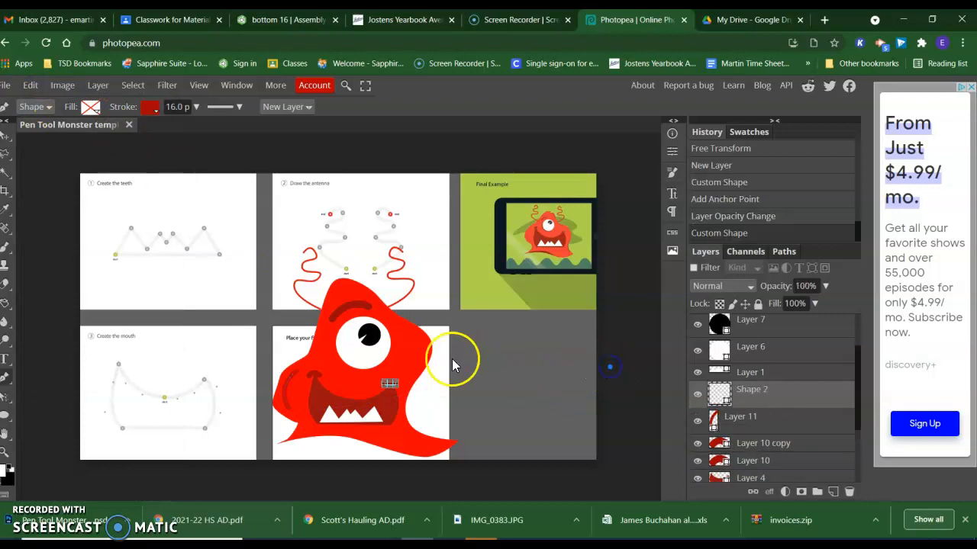
left_click(697, 421)
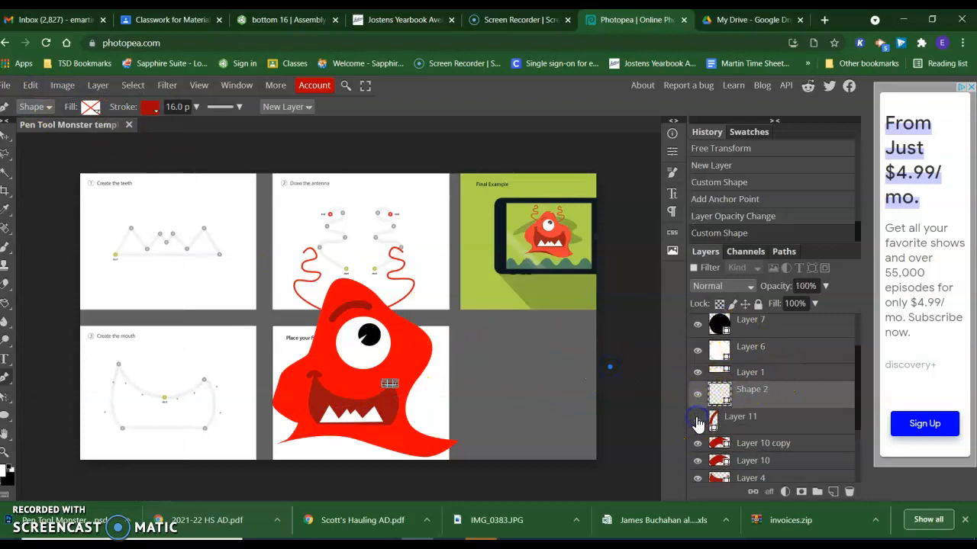
left_click(698, 421)
left_click(742, 422)
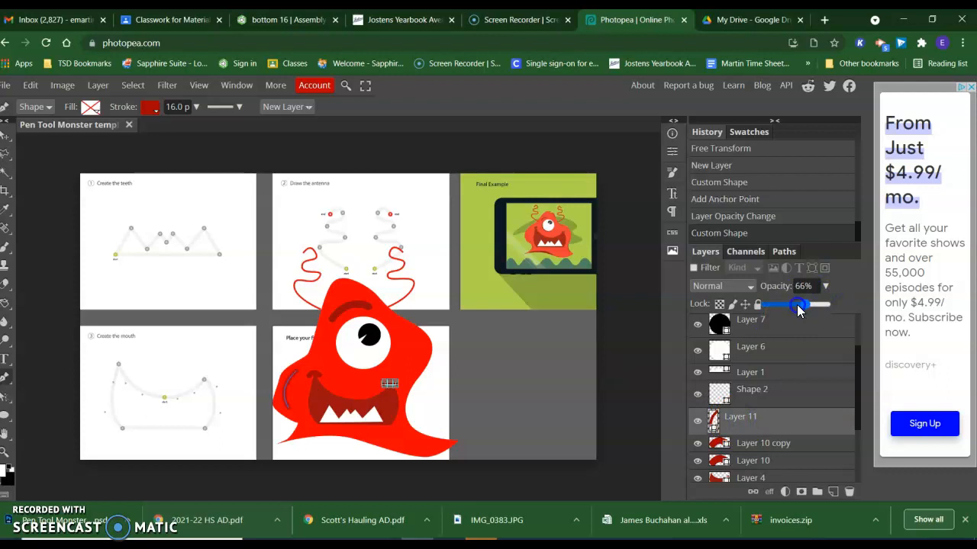
left_click_drag(798, 308, 799, 309)
left_click(627, 374)
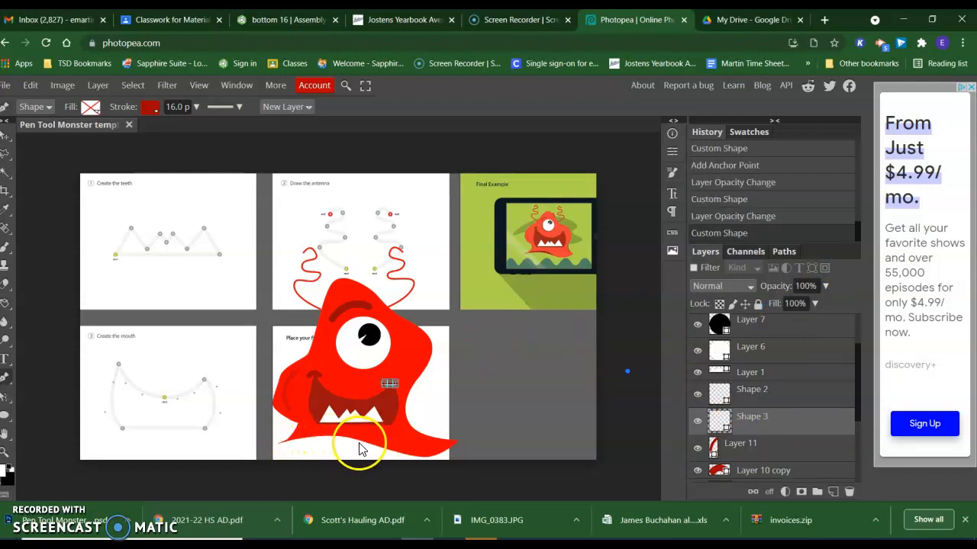
- Add a new layer above Shape 3 and give the Pen tool a dark red fill with no stroke
left_click(833, 493)
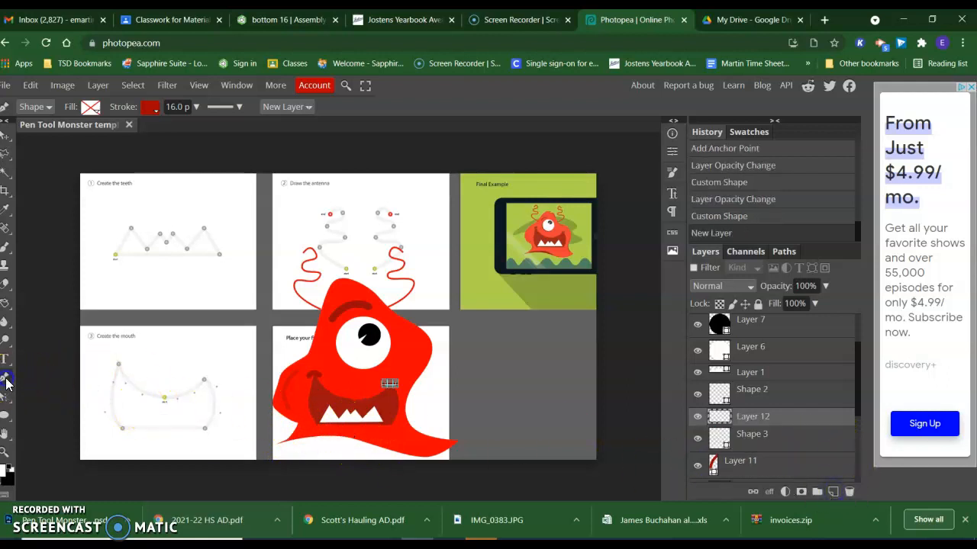
left_click(91, 107)
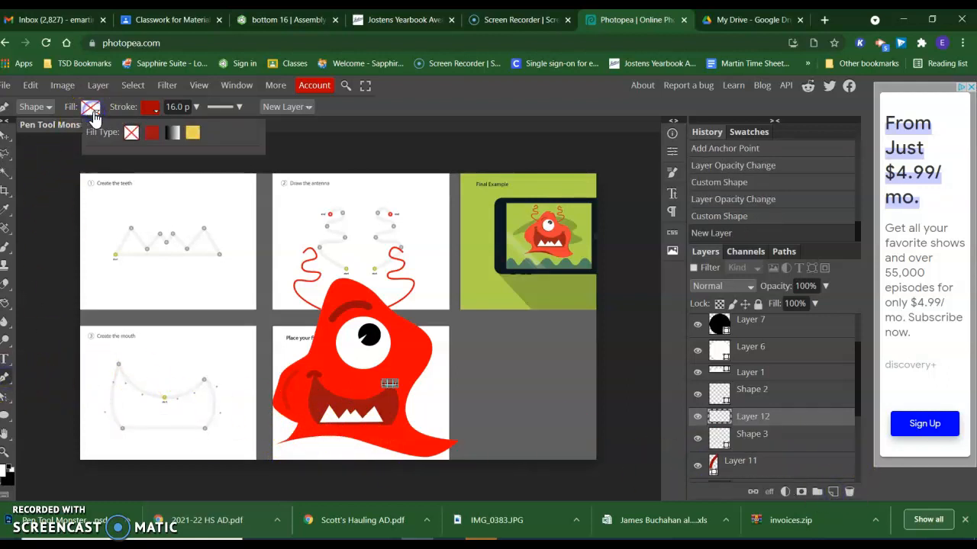
left_click(150, 131)
left_click(152, 109)
left_click(191, 132)
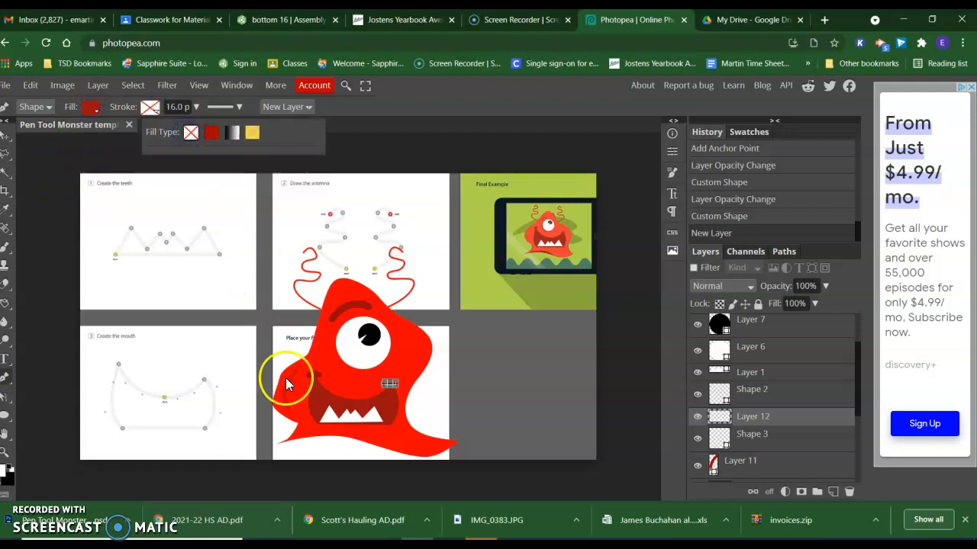
- Start a Pen outline along the monster's lower edge, running from below the mouth to the body's lower-left tip
left_click(317, 434)
left_click(295, 438)
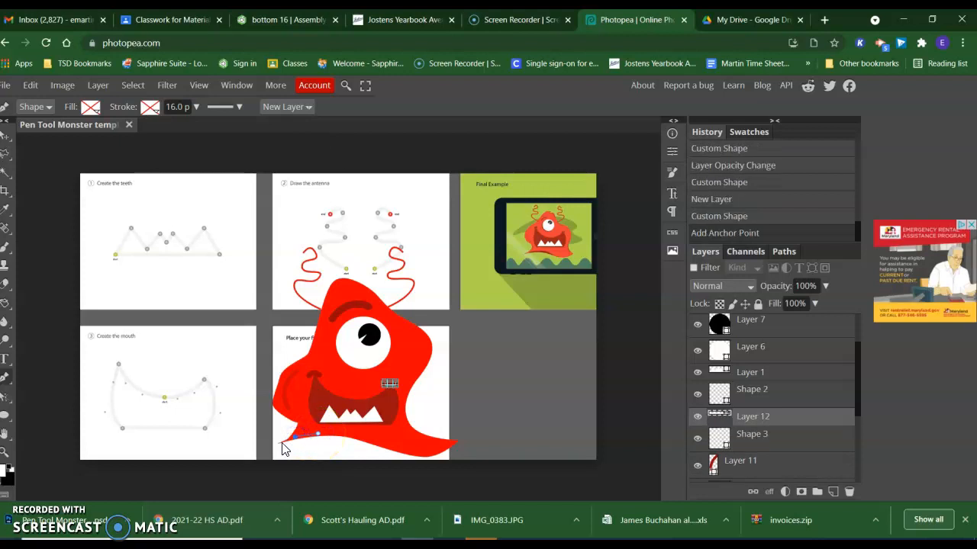
left_click(282, 443)
left_click(338, 448)
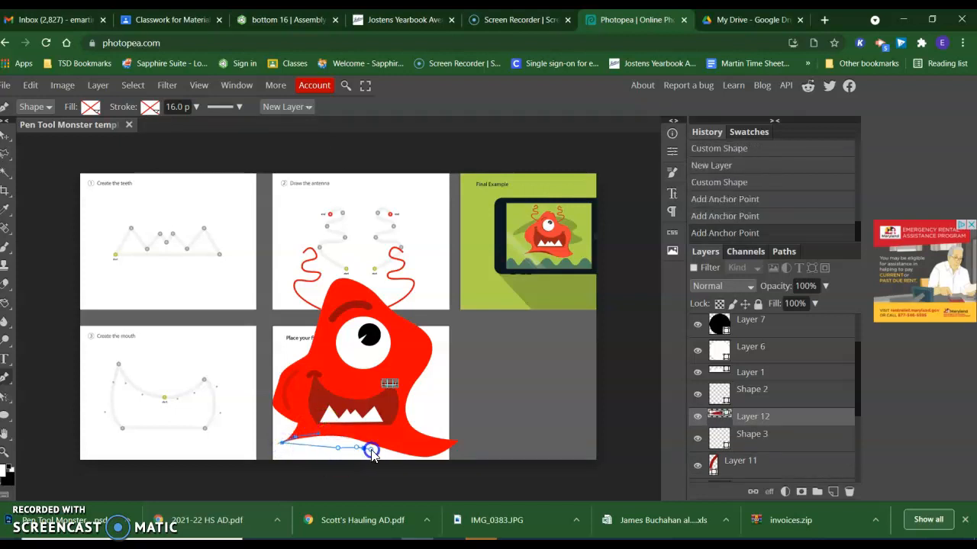
left_click(383, 456)
left_click(31, 85)
left_click(35, 98)
left_click(33, 88)
left_click(44, 142)
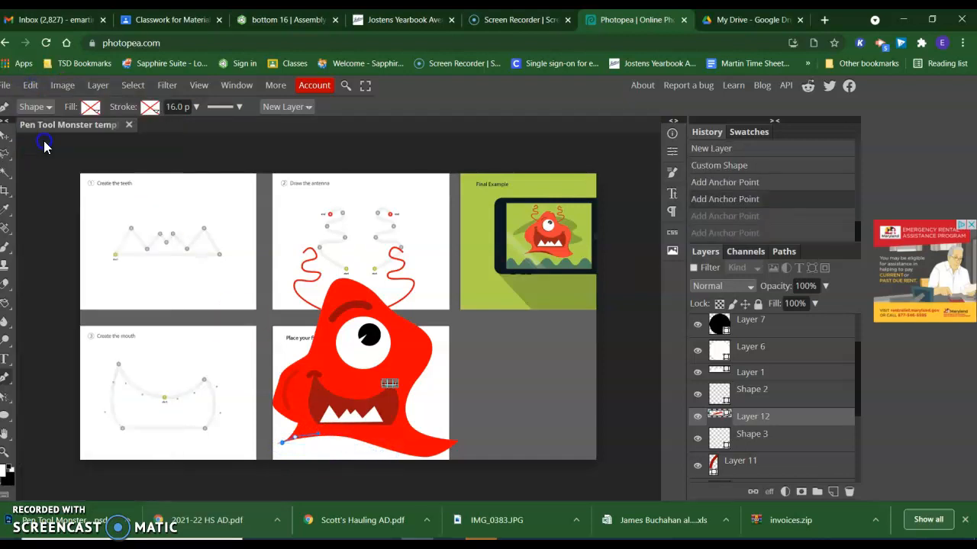
- Curve the outline back beneath the monster's lower edge and close it at its starting point as a thin underside shape
left_click_drag(333, 448, 384, 449)
left_click(383, 447)
left_click(359, 438)
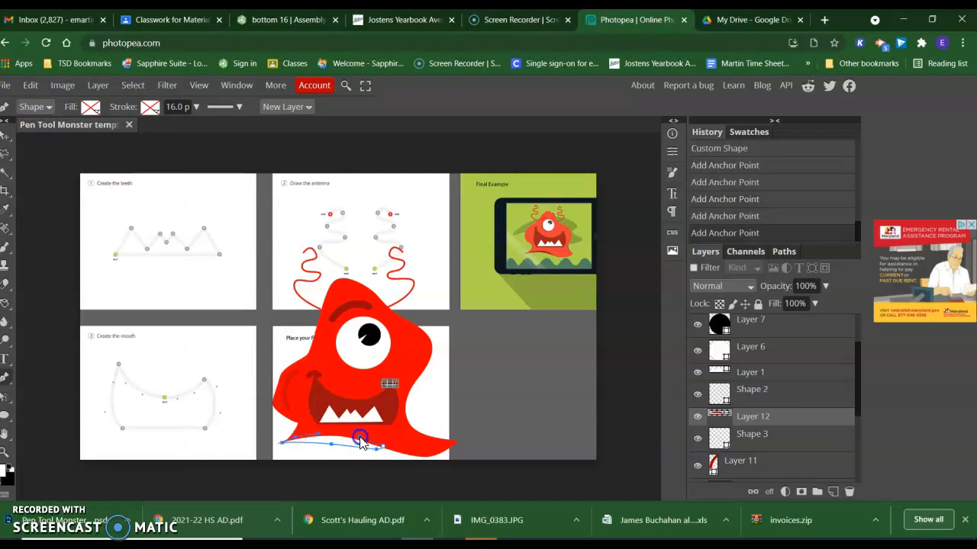
left_click(319, 437)
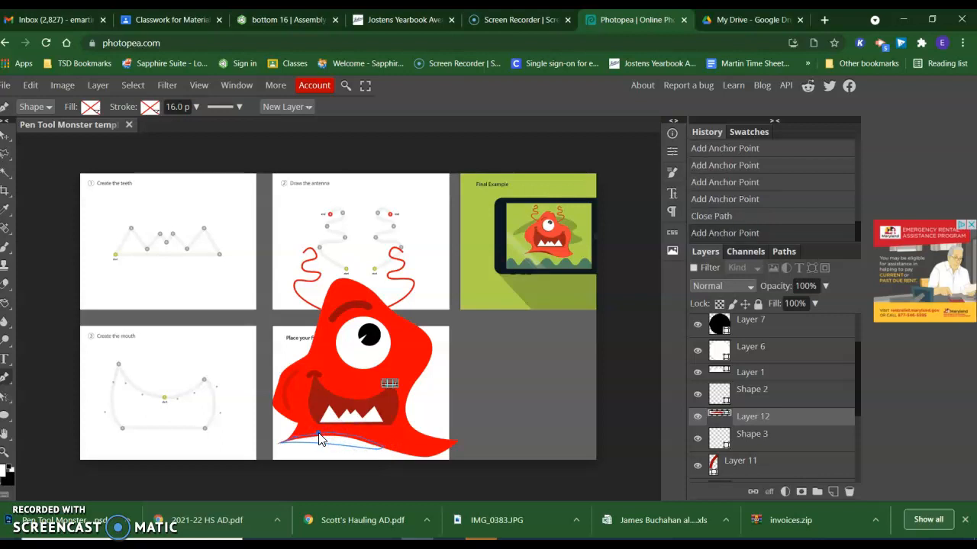
- Fill the closed underside shape with dark red and leave it without a stroke
left_click(150, 109)
left_click(152, 112)
left_click(91, 108)
left_click(152, 133)
left_click(61, 174)
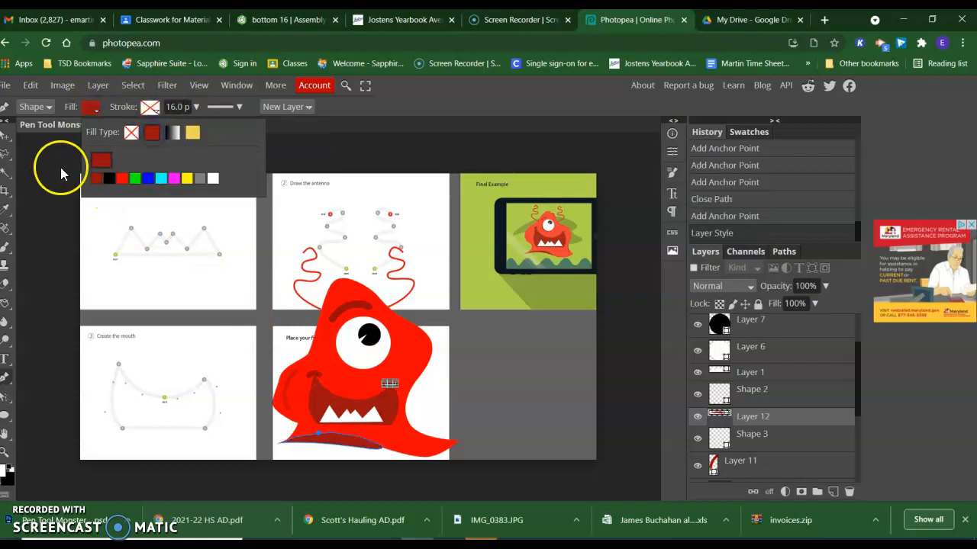
left_click(48, 169)
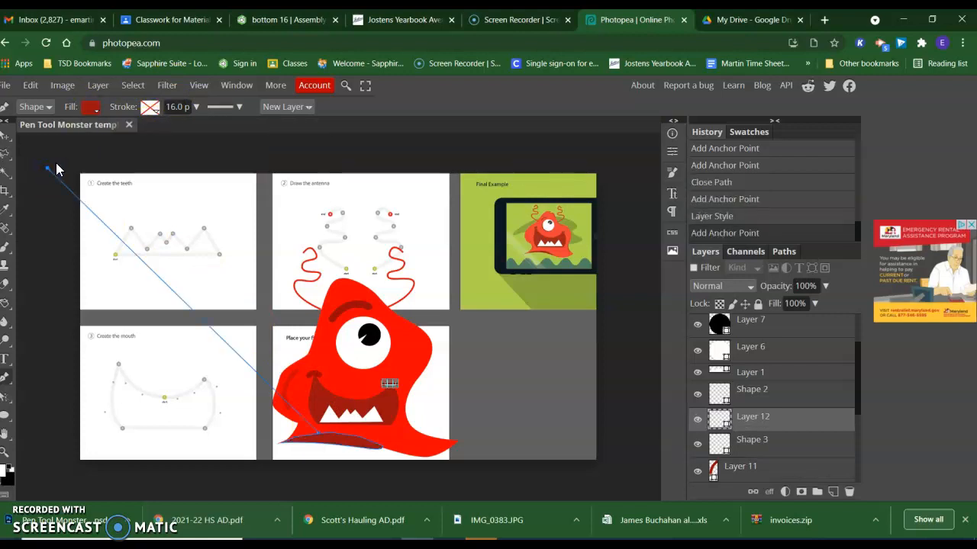
left_click(30, 85)
left_click(43, 103)
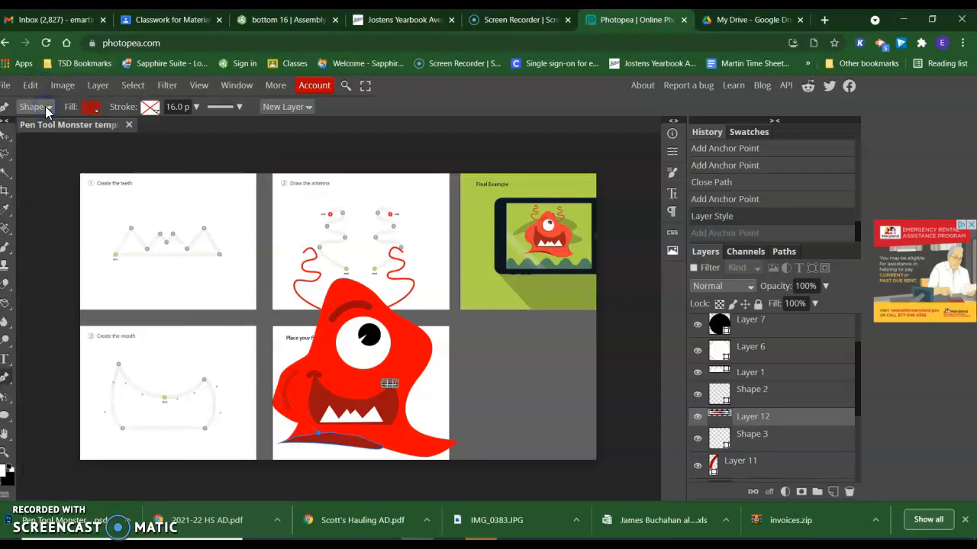
left_click(69, 183)
left_click(29, 87)
left_click(33, 103)
- Deselect the underside path and move Layer 12 beneath Layer 5, directly above the Background
left_click(5, 136)
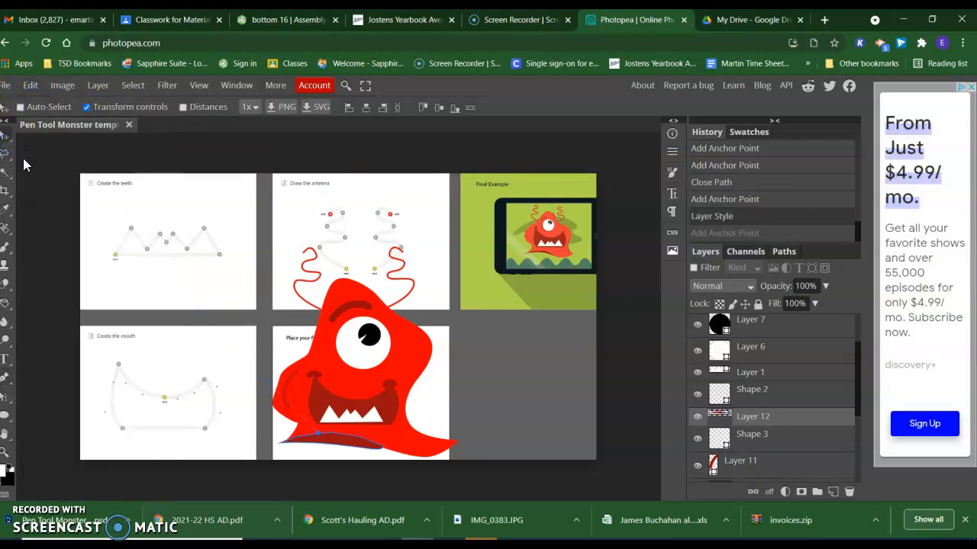
left_click(6, 153)
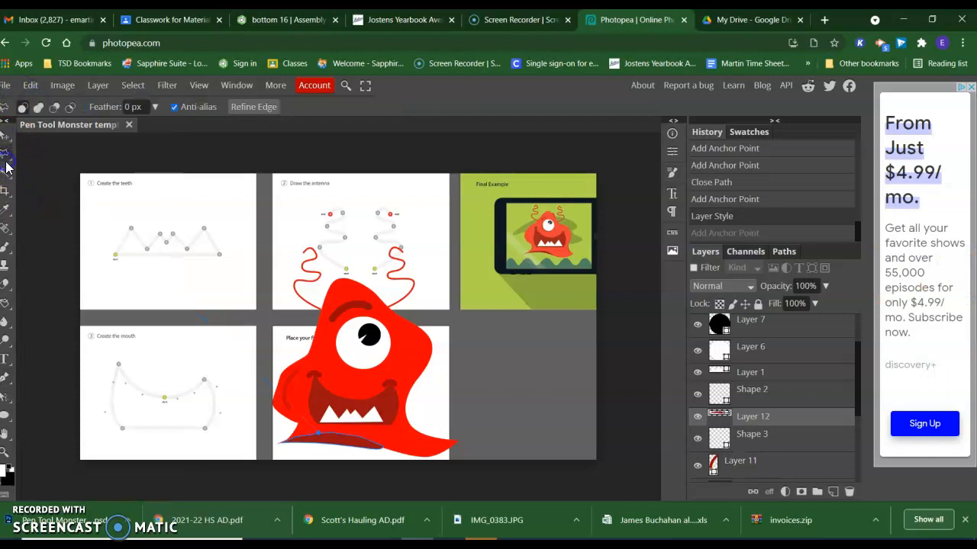
left_click(786, 402)
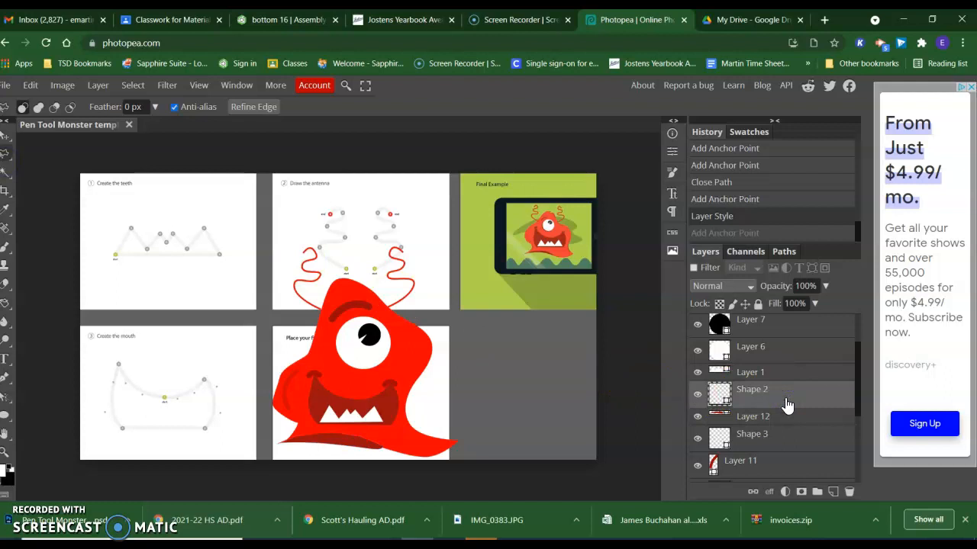
scroll(785, 404, "down", 3)
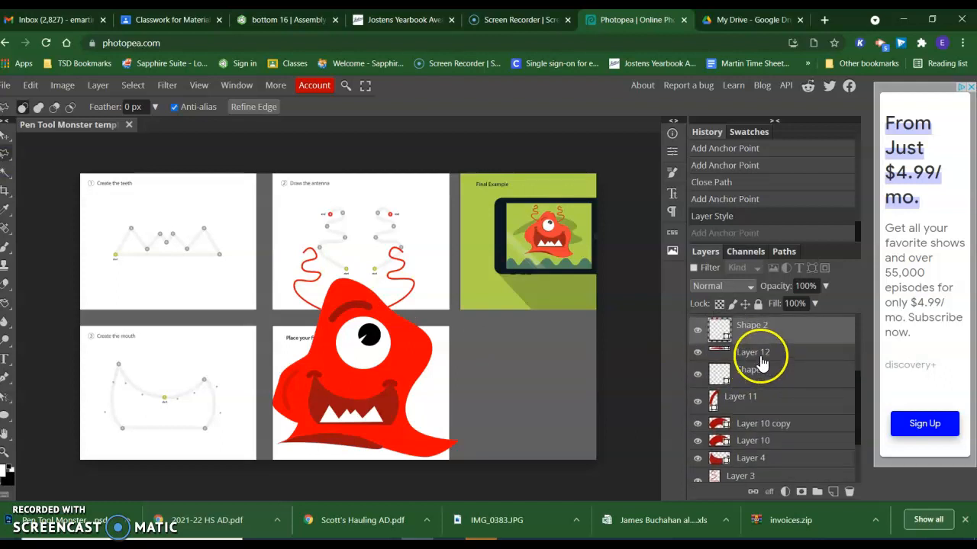
left_click(761, 357)
left_click_drag(761, 356, 772, 472)
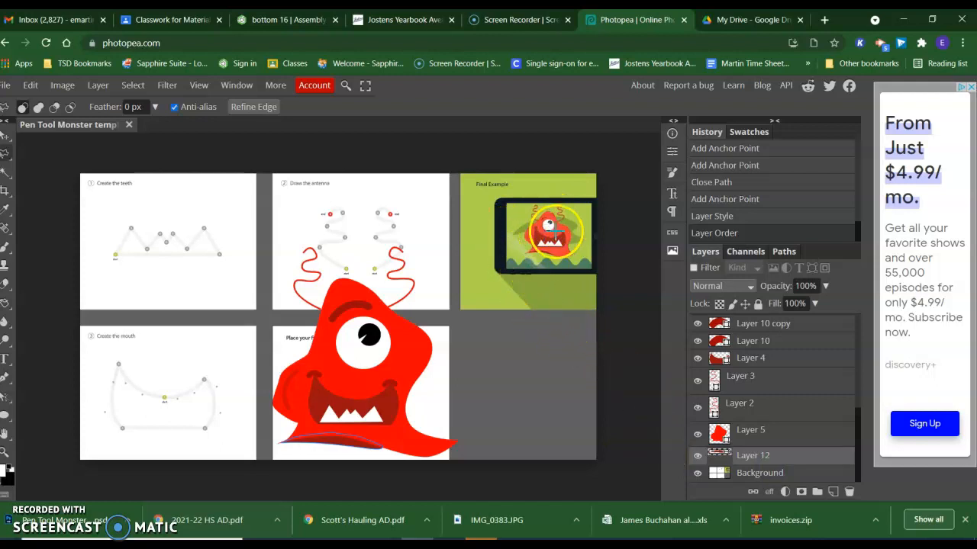
- Add a new layer and place it between Layer 12 and the Background
left_click(765, 460)
left_click(835, 491)
mouse_move(784, 456)
left_mouse_down()
mouse_move(782, 479)
mouse_move(787, 452)
left_mouse_up()
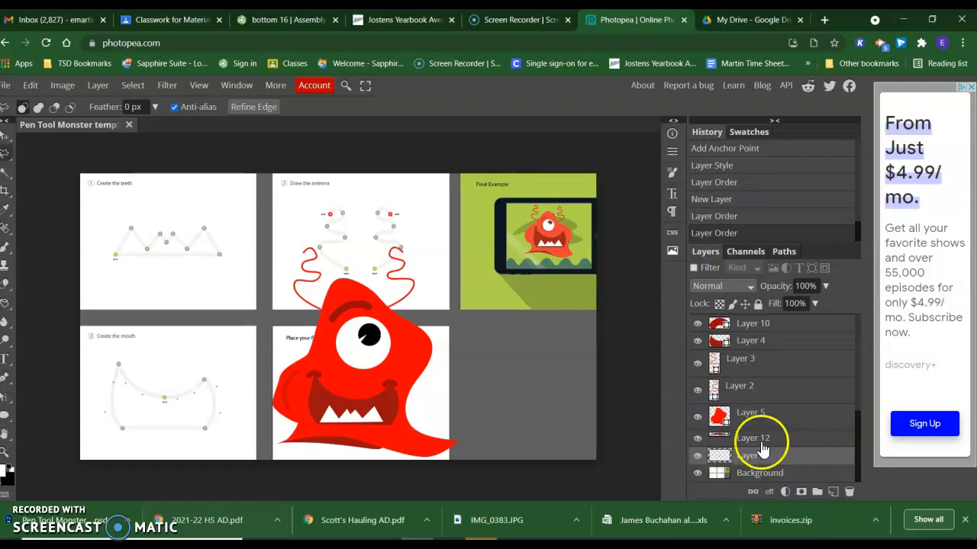
- Set the Pen tool's fill color to dark green 0d800d
left_click(8, 379)
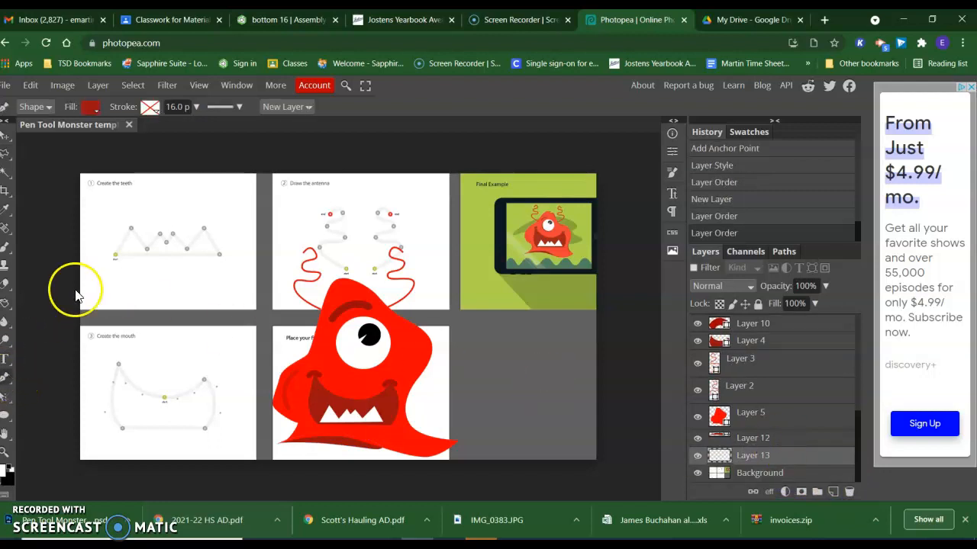
left_click(90, 112)
left_click(134, 180)
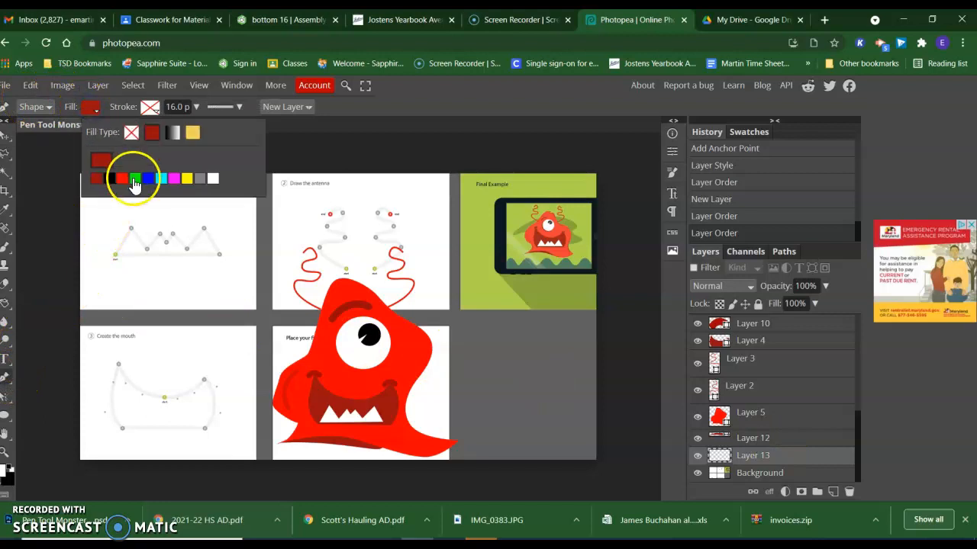
left_click(101, 161)
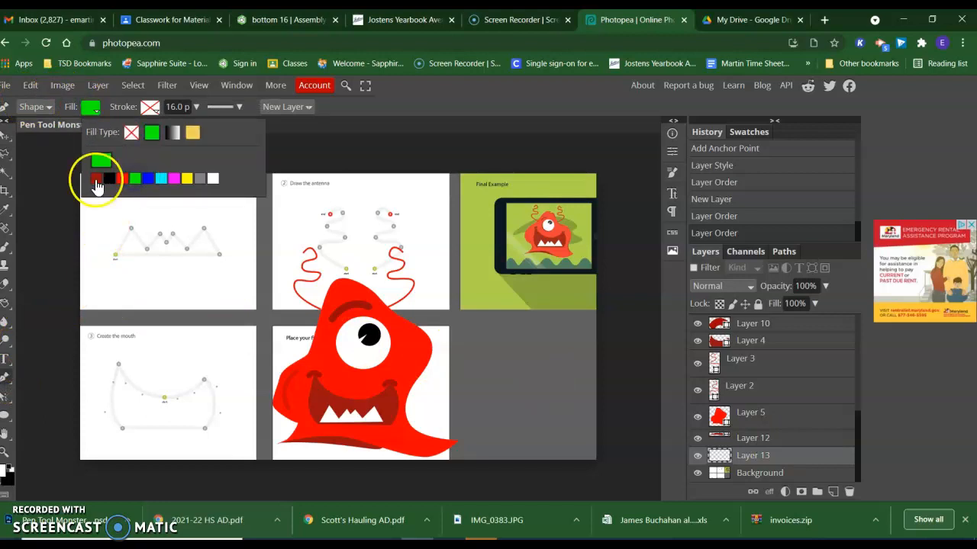
left_click(232, 282)
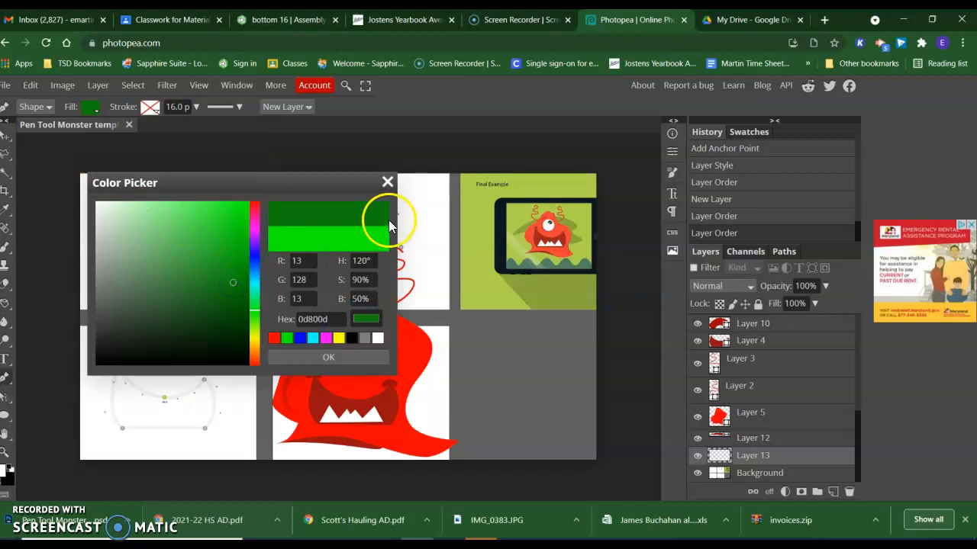
left_click(334, 357)
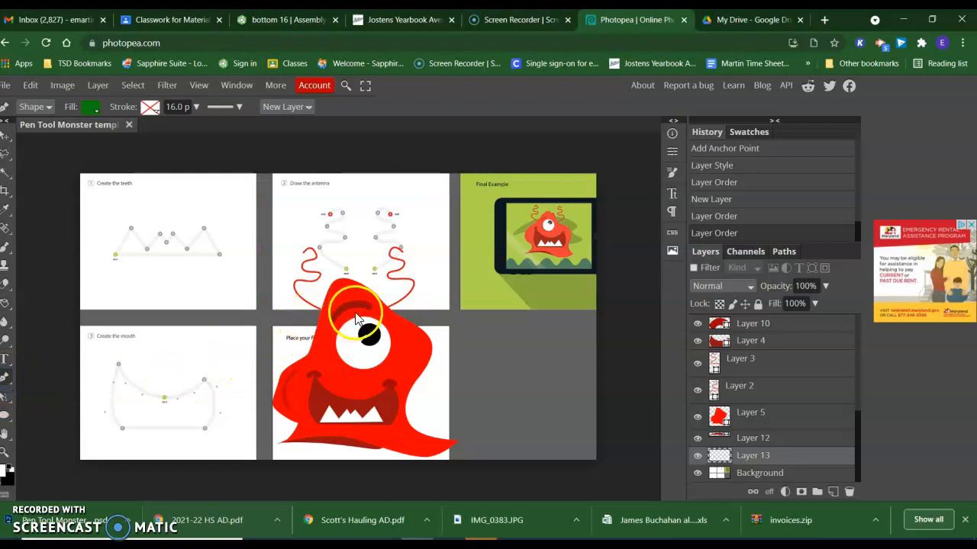
- Draw a curved, leaf-like dark green shape on Layer 13 behind the monster, with lobes extending past both sides of its body
left_click(432, 316)
left_click(309, 316)
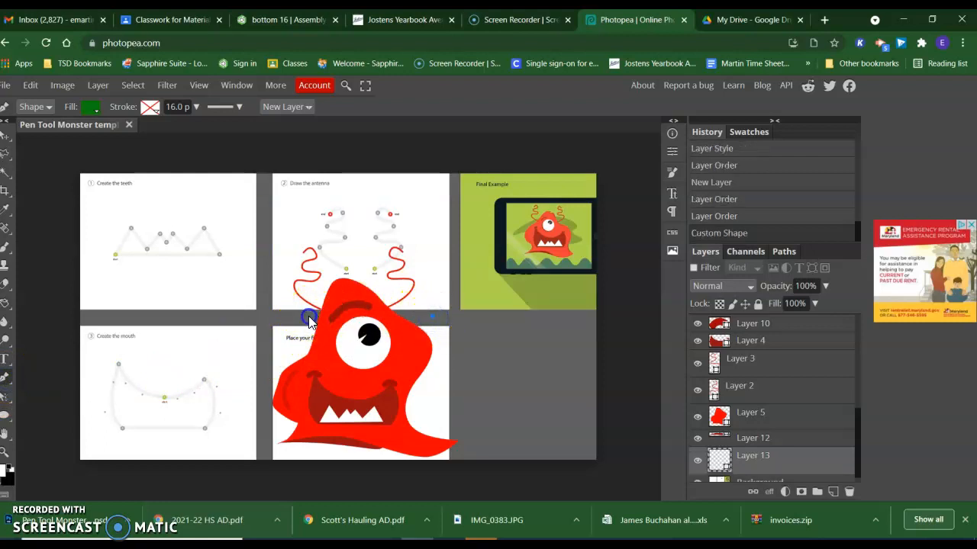
left_click(260, 365)
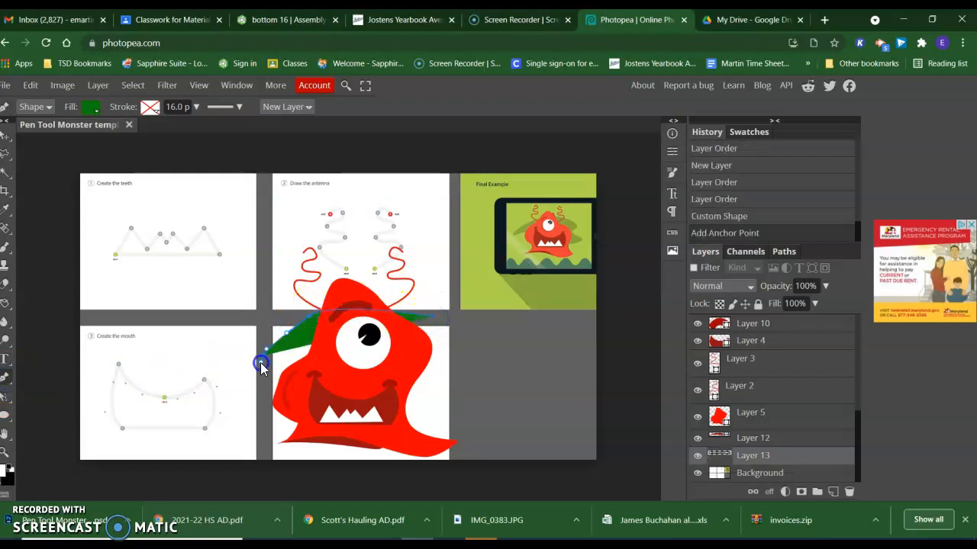
left_click_drag(258, 368, 257, 369)
left_click_drag(303, 391, 320, 385)
left_click_drag(387, 371, 387, 372)
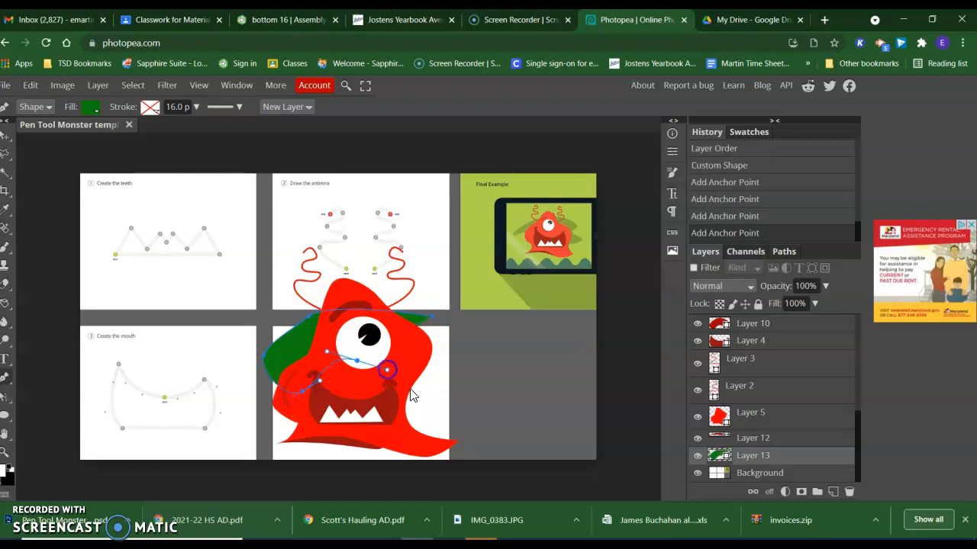
left_click_drag(435, 411, 438, 363)
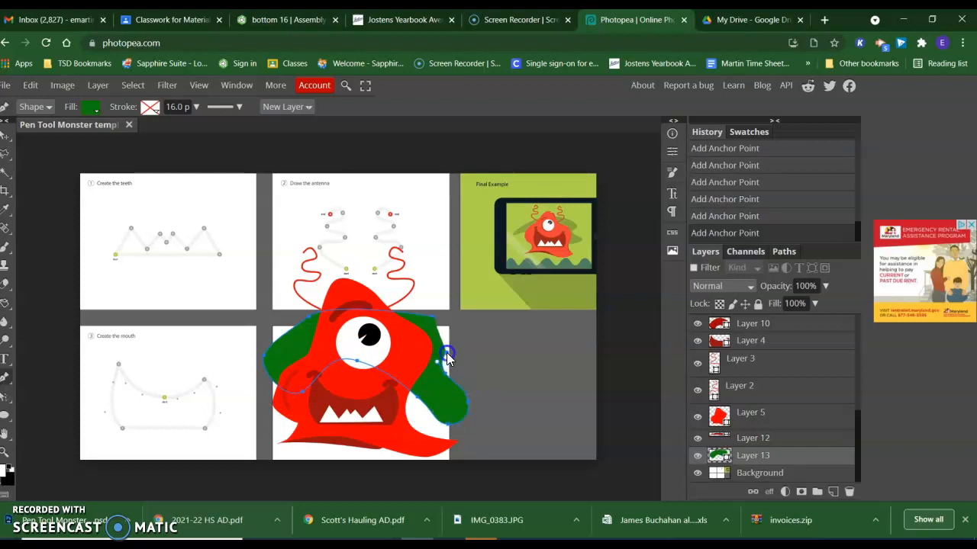
left_click_drag(490, 343, 489, 339)
left_click_drag(436, 316, 437, 321)
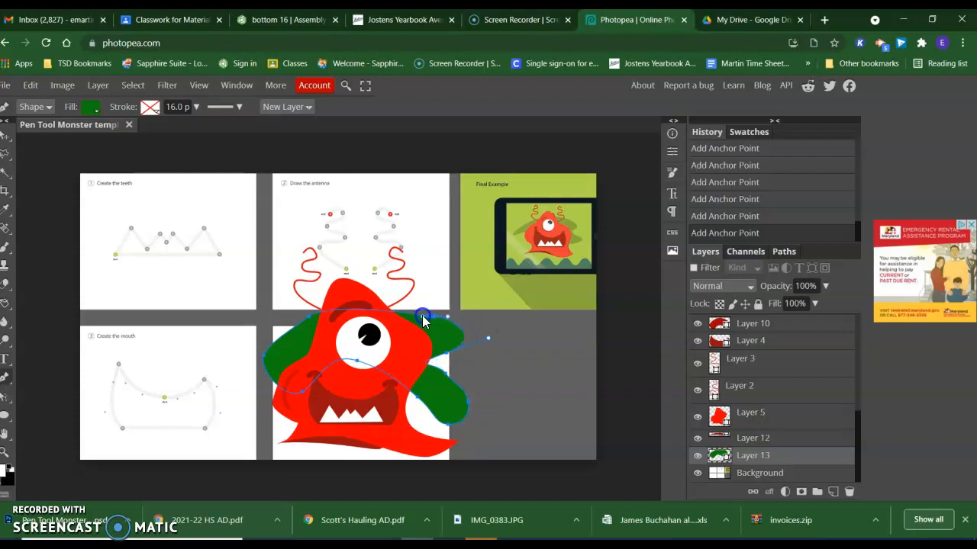
- Move the whole green shape's path slightly left behind the monster with the Path Select tool and deselect its anchor points
left_click(6, 144)
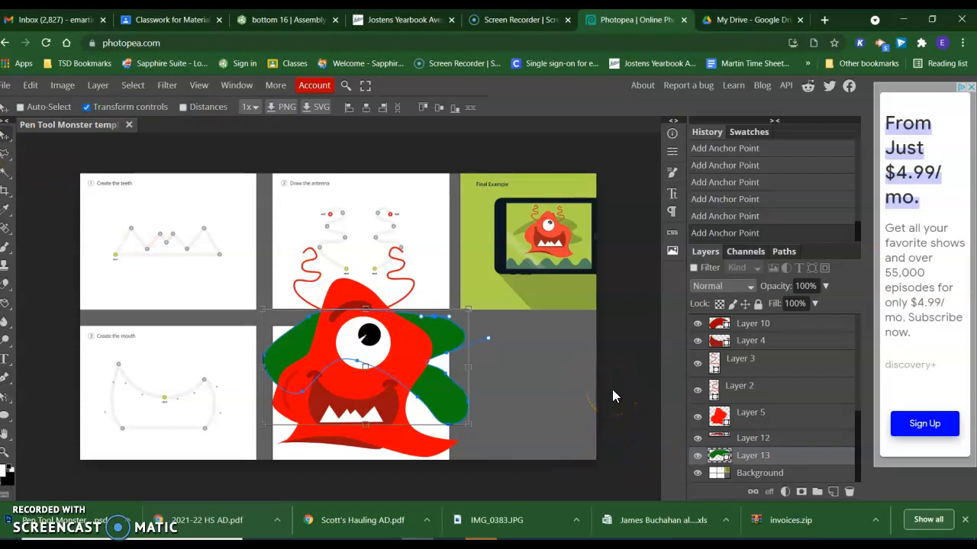
left_click(6, 397)
right_click(6, 396)
left_click(49, 419)
left_click_drag(264, 355, 253, 354)
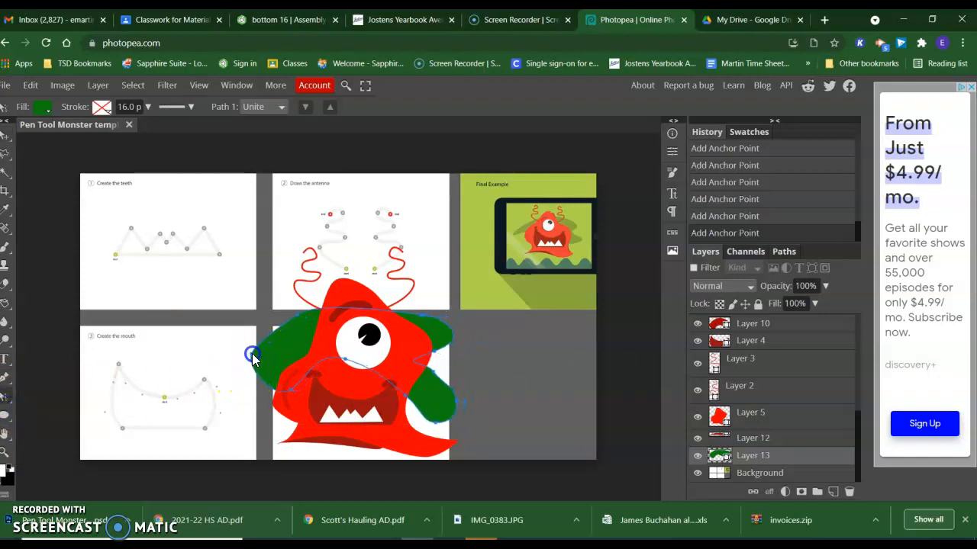
left_click(251, 353)
left_click(272, 354)
left_click_drag(251, 354, 275, 355)
left_click(250, 355)
left_click(251, 354)
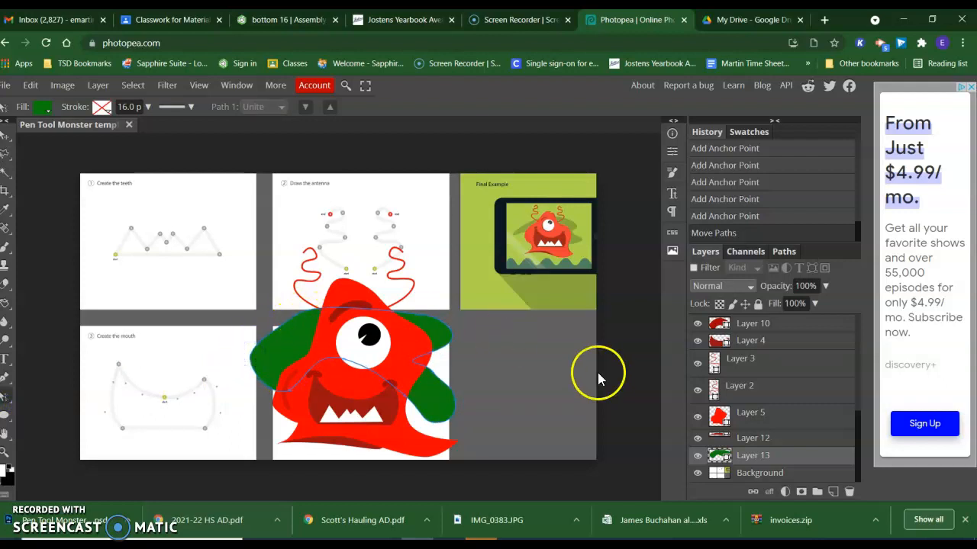
- Select Layer 3 with the right antenna to take the green shape's path out of focus, and go to the upper layers
left_click(56, 170)
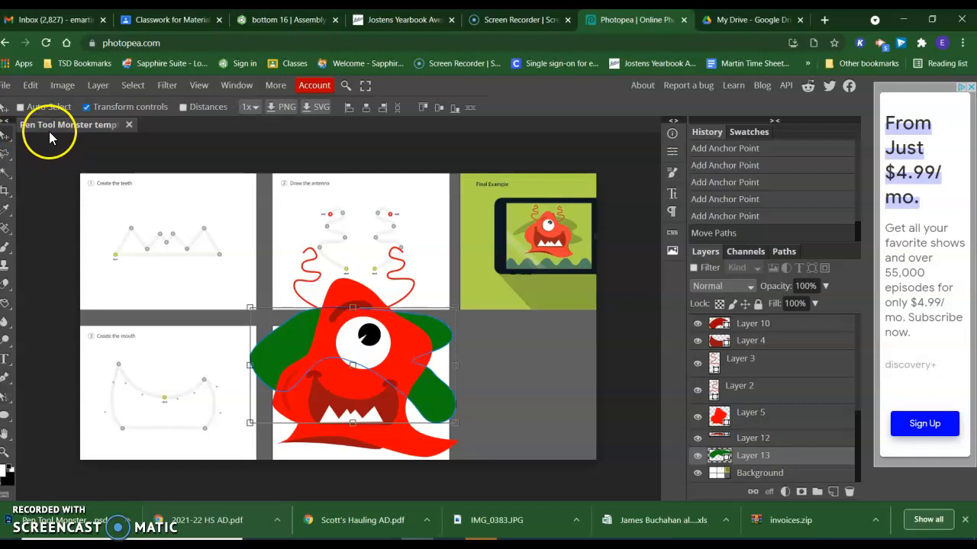
left_click(6, 171)
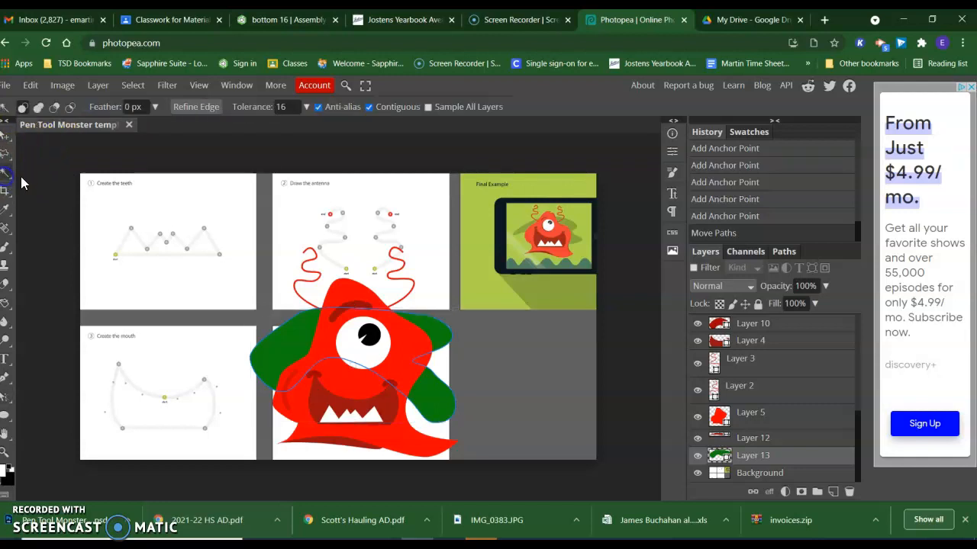
left_click(702, 364)
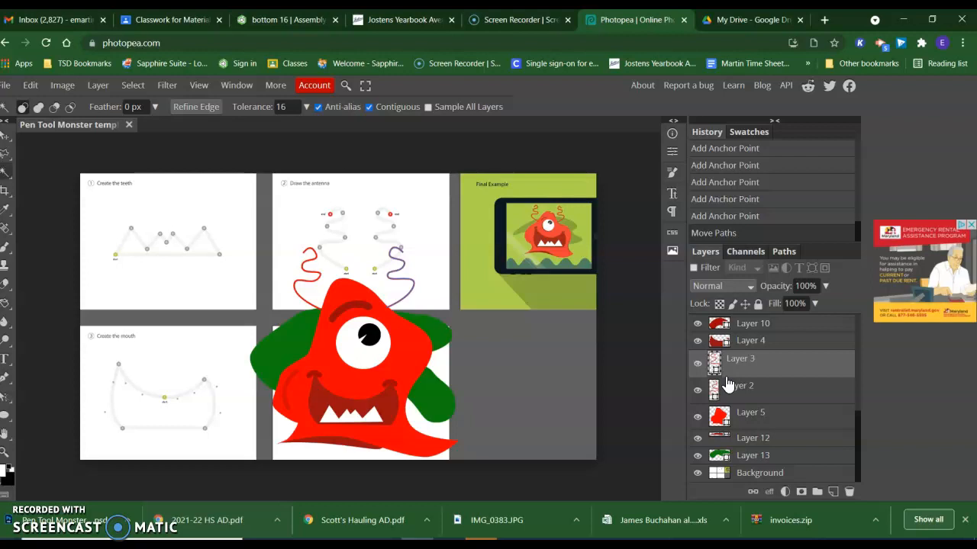
scroll(727, 384, "up", 3)
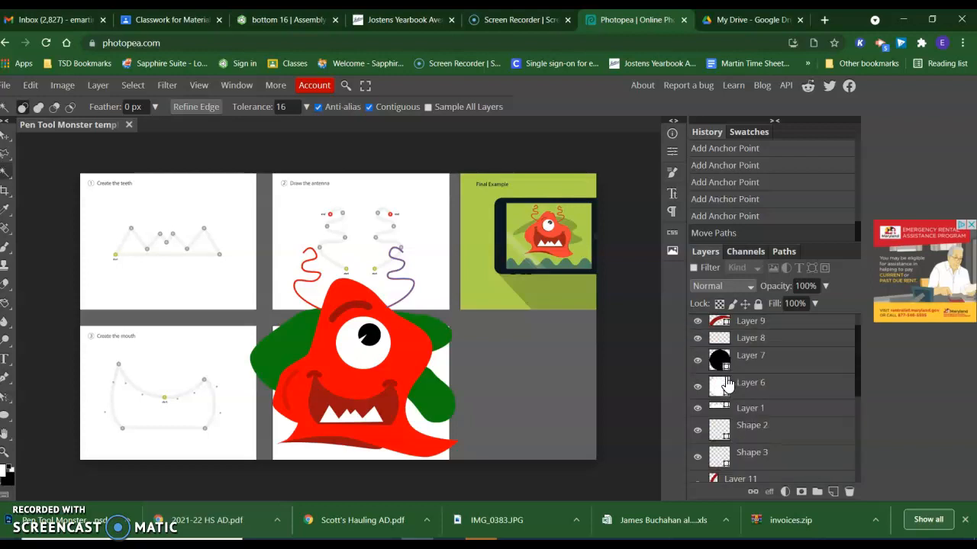